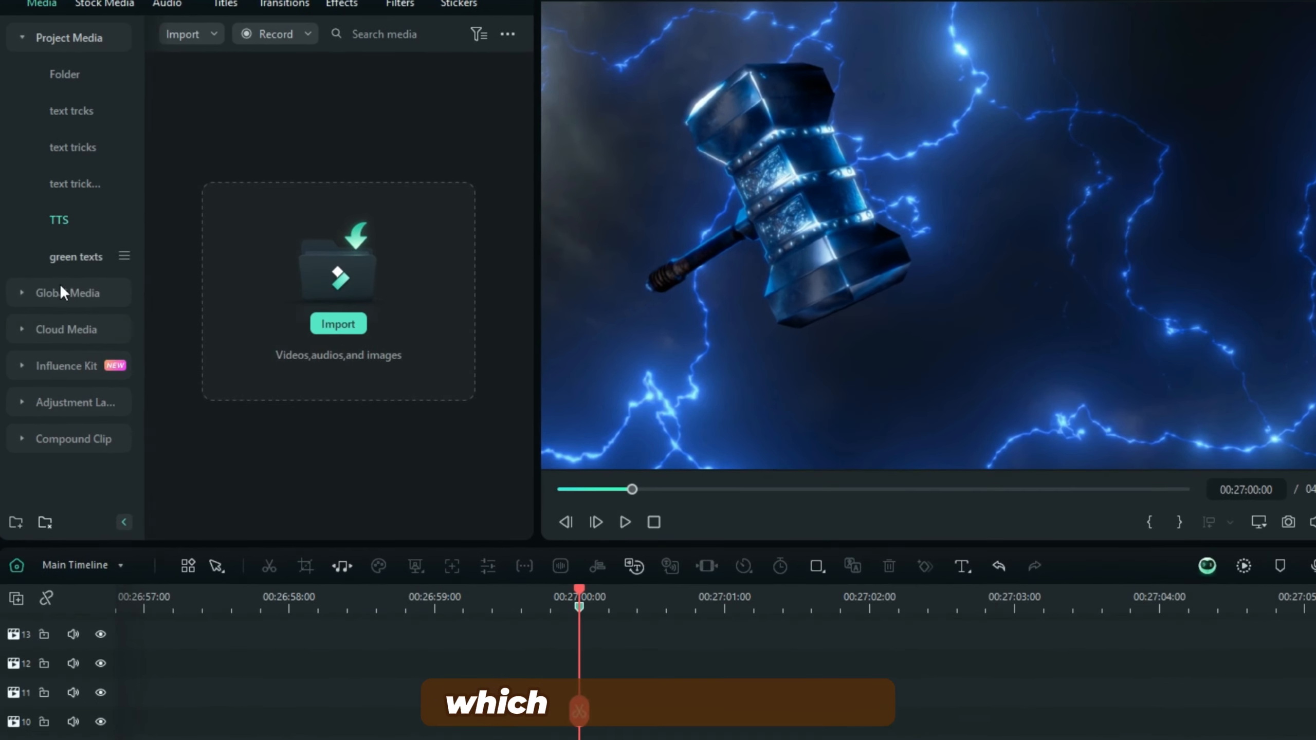
Step: Open the Influence Kit media section and start creating a Brand Transmission, Logo Reveal
left_click(55, 369)
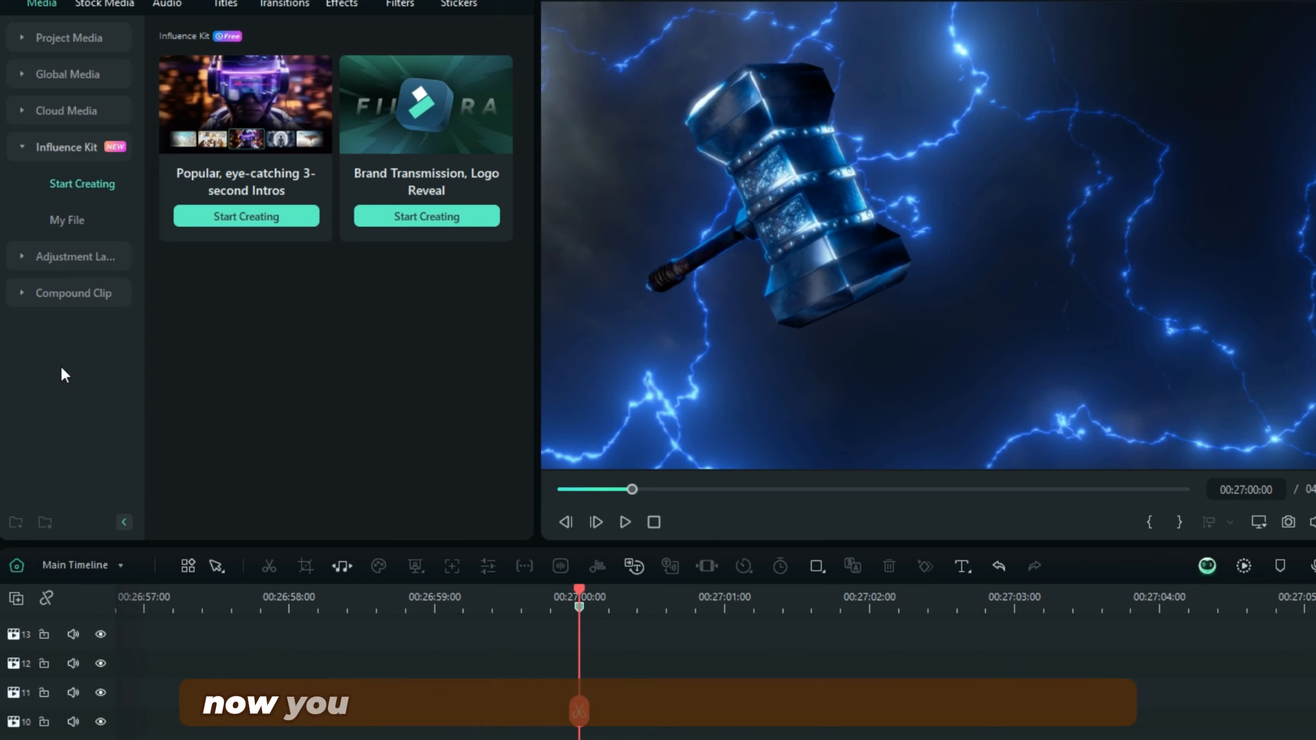
left_click(409, 218)
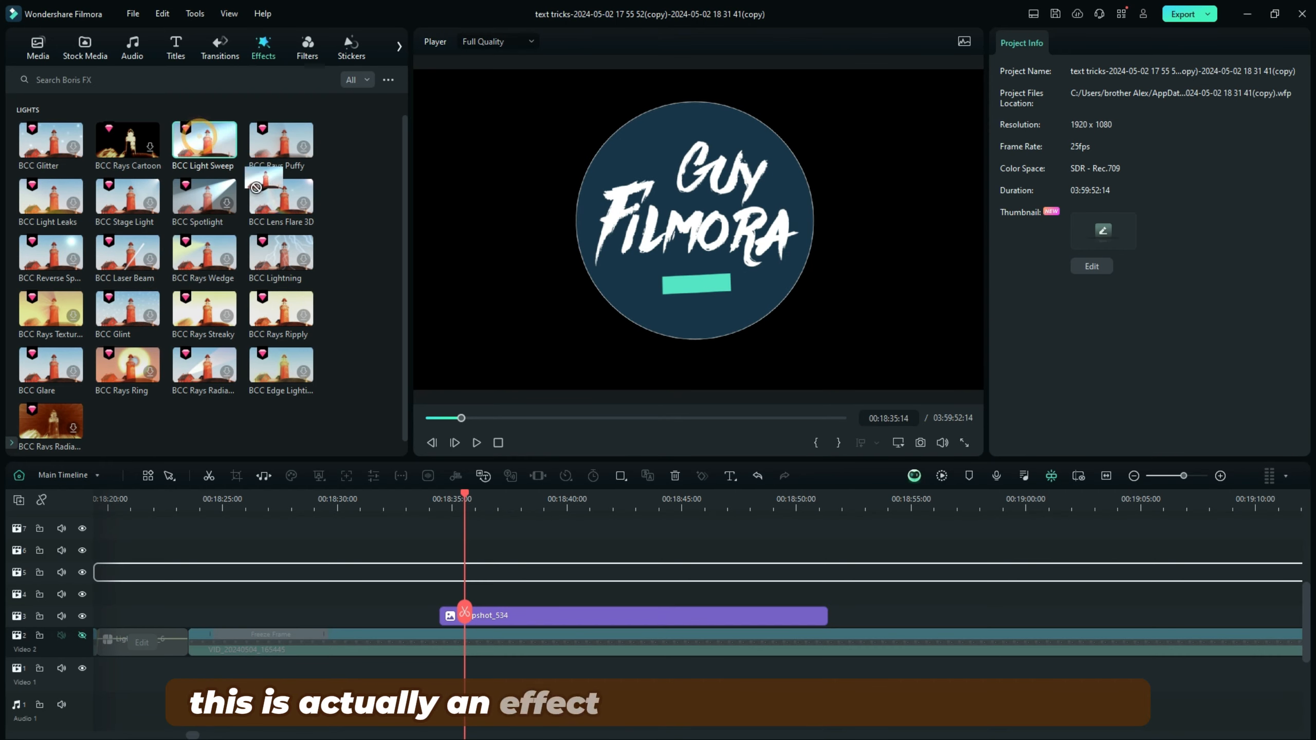
Step: Apply the BCC Light Sweep effect to the Snapshot_534 clip and adjust it into a diagonal pink light beam across the logo
mouse_move(256, 187)
left_mouse_down()
mouse_move(384, 311)
mouse_move(459, 536)
mouse_move(453, 631)
left_mouse_up()
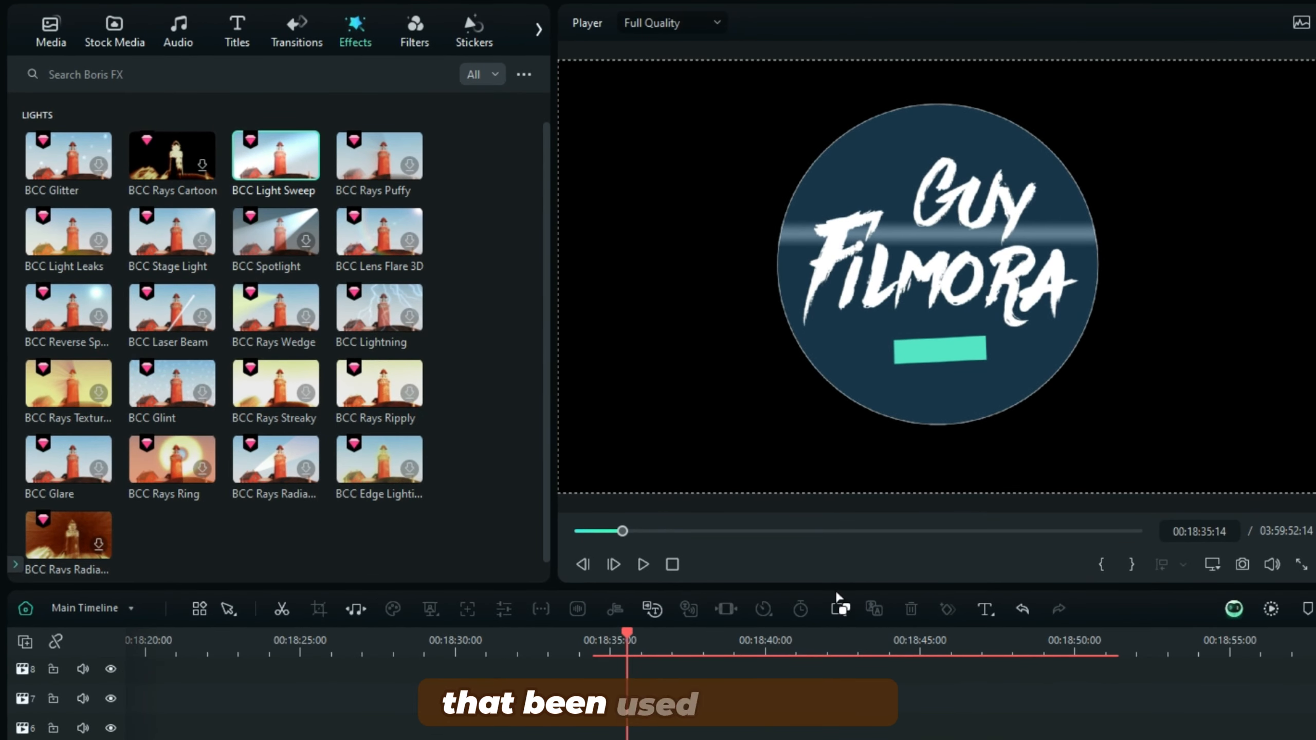
left_click(620, 630)
left_click_drag(1054, 299, 1058, 293)
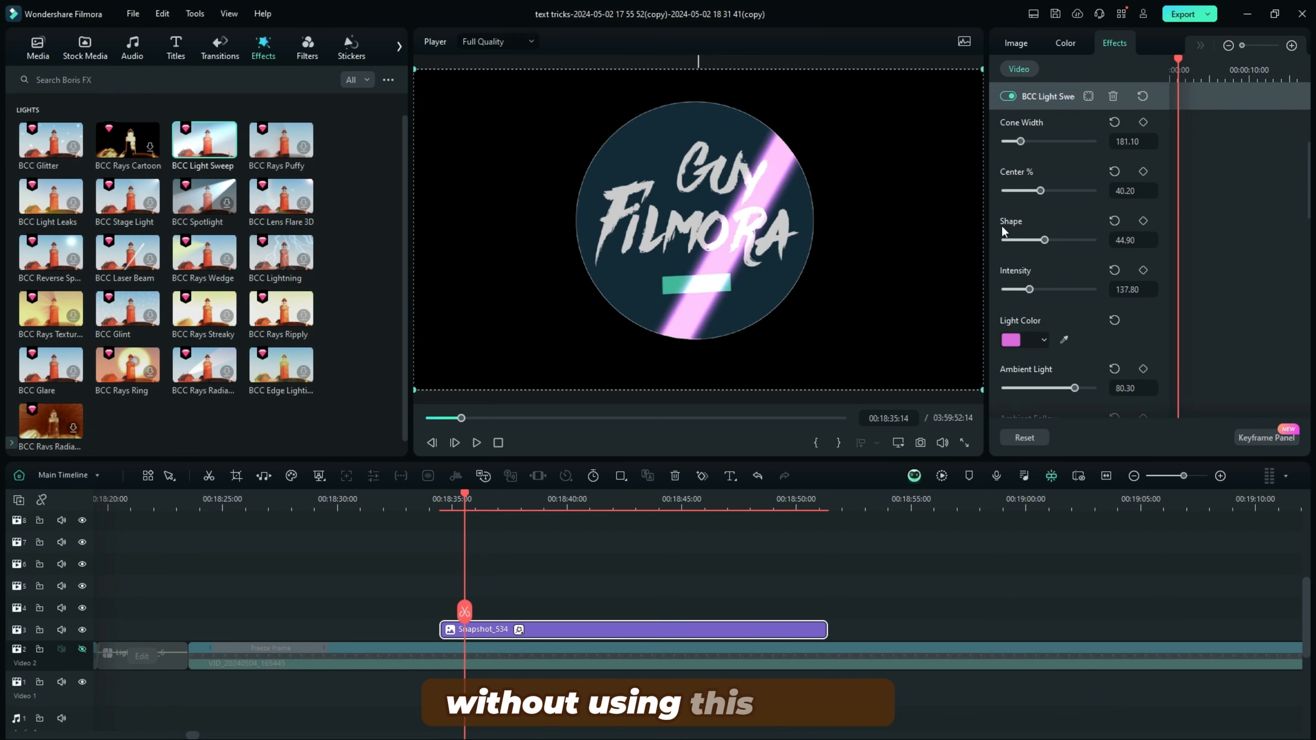
scroll(1018, 227, "down", 3)
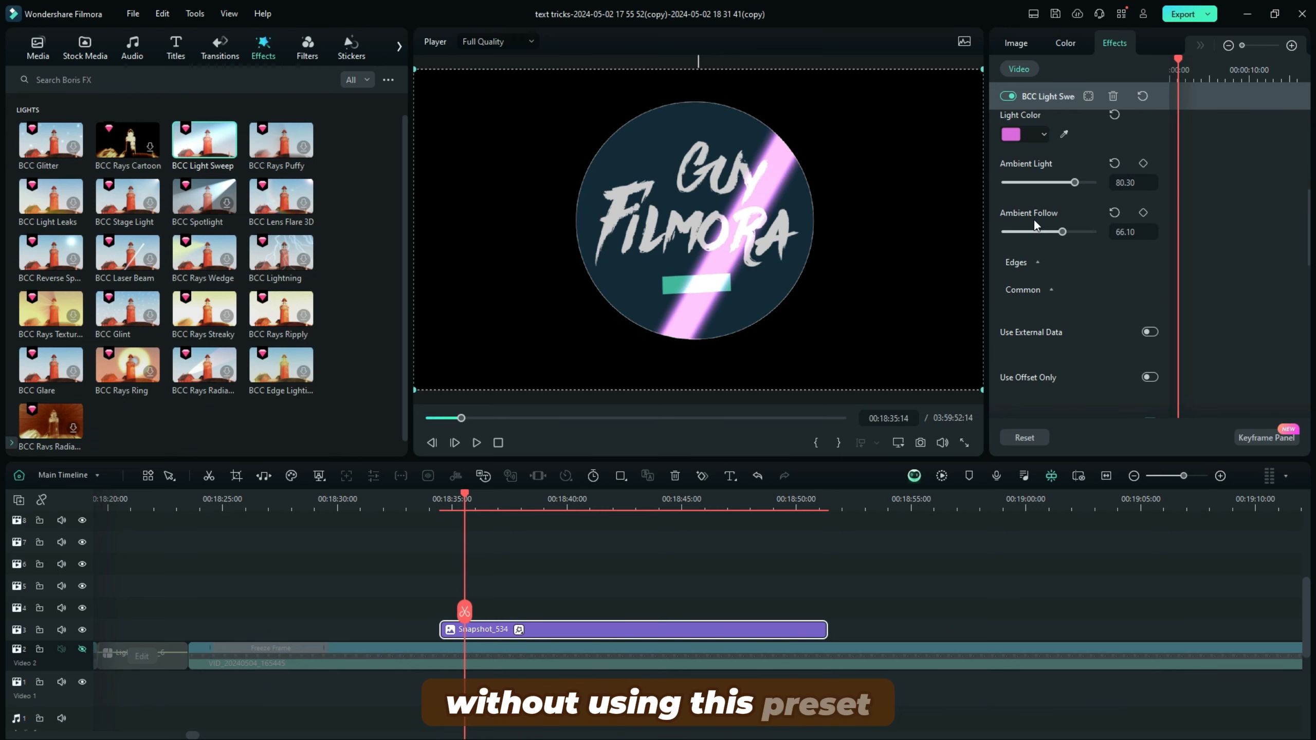
scroll(1052, 281, "up", 6)
mouse_move(1060, 251)
left_mouse_down()
mouse_move(1046, 255)
mouse_move(1078, 265)
left_mouse_up()
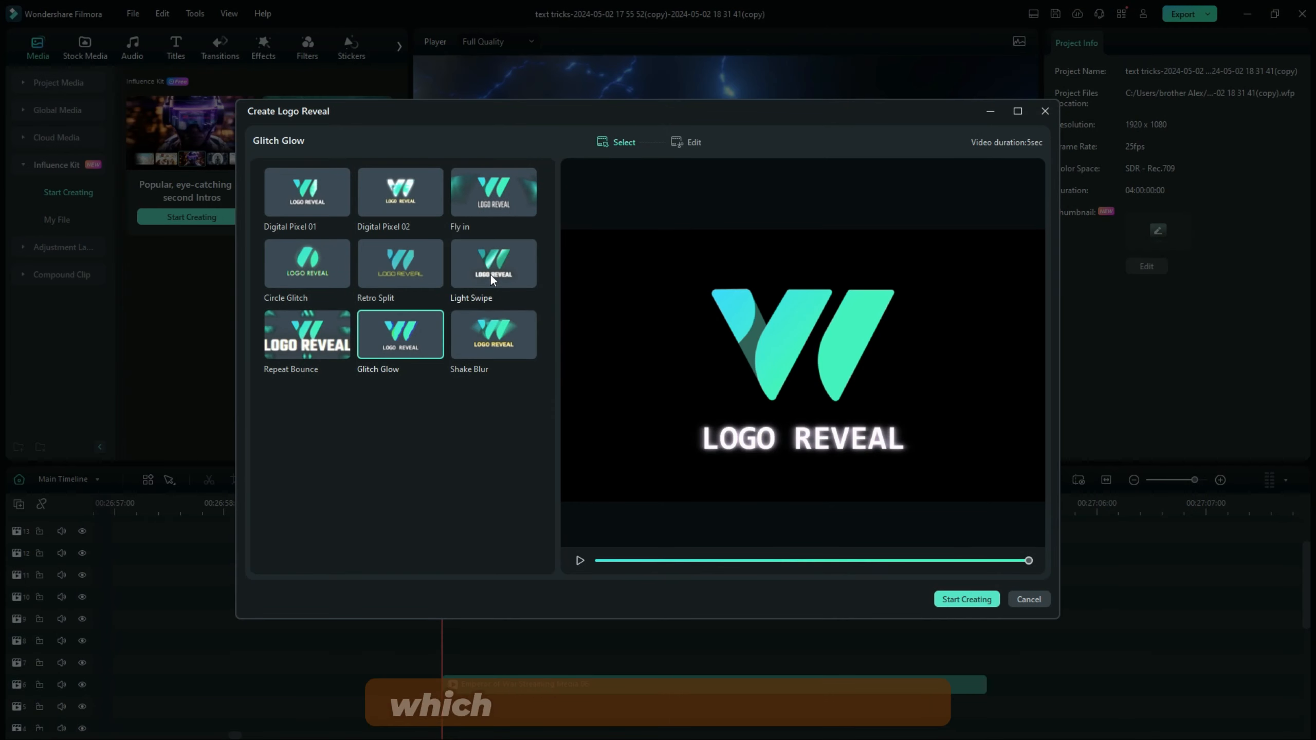
Step: Start a logo reveal from the Light Swipe template and add Snapshot_81.PNG as its logo
left_click(490, 270)
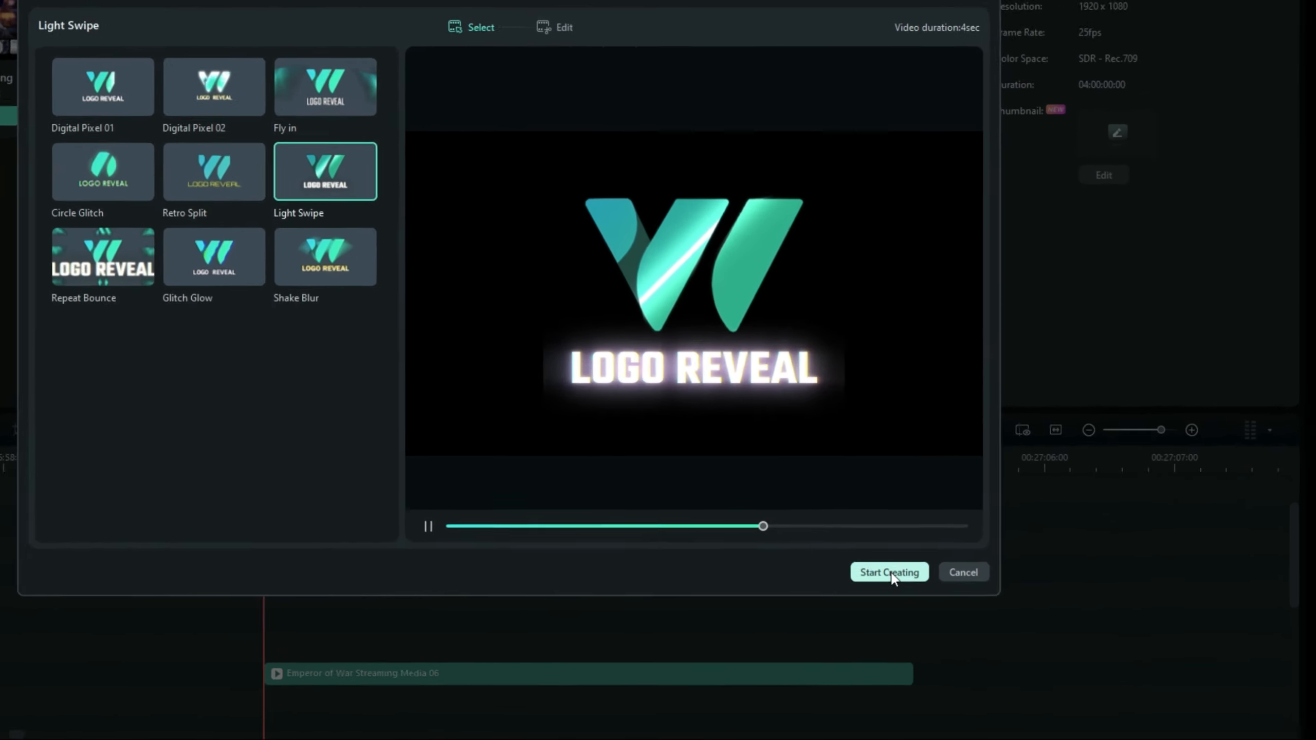
left_click(892, 574)
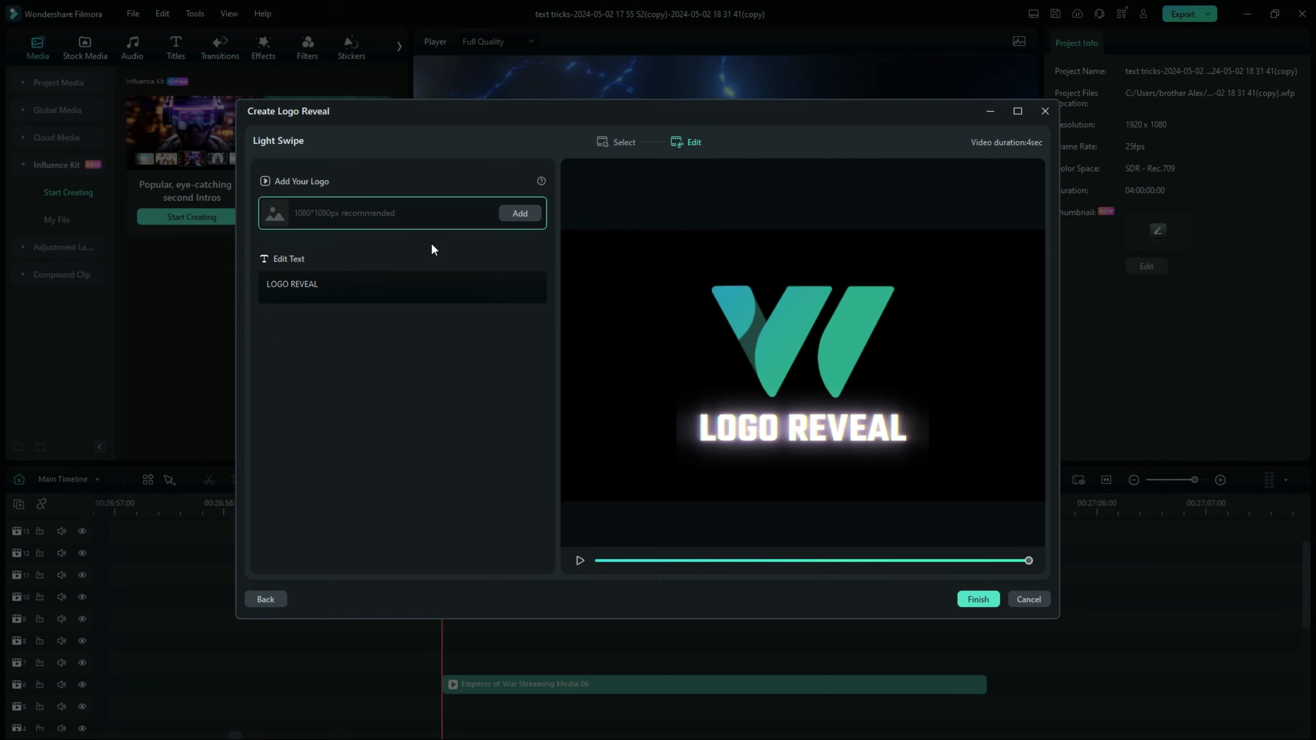
left_click(512, 214)
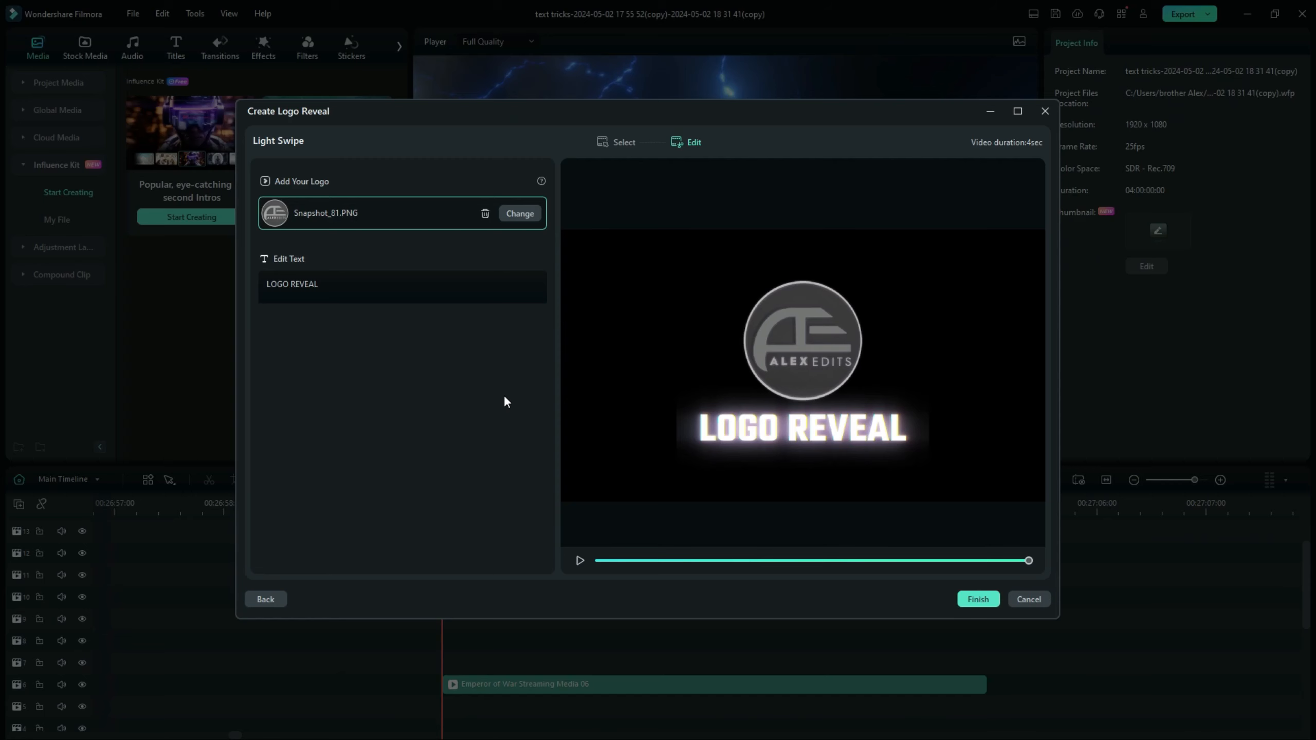
Step: Scrub through the logo reveal preview to examine the logo's entrance animation and light swipe
left_click(633, 560)
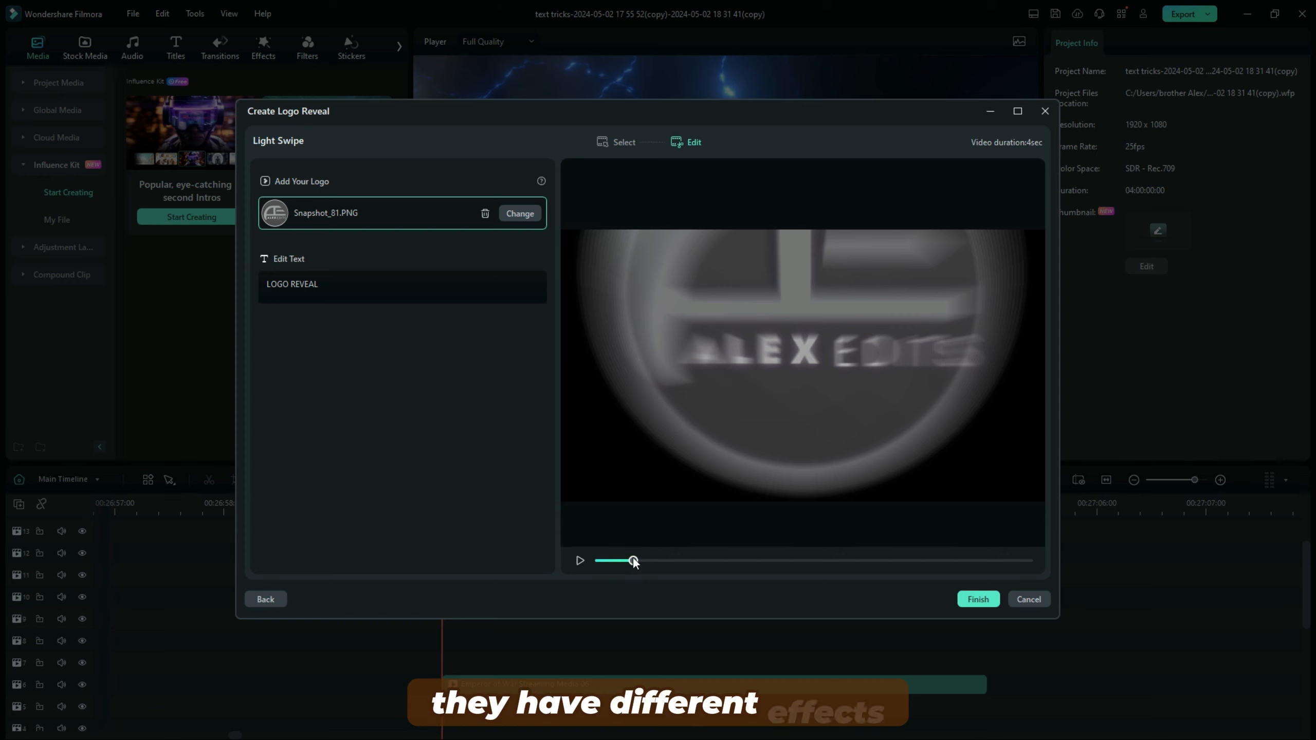
left_click(634, 559)
left_click_drag(634, 562, 861, 552)
Step: Remove the LOGO REVEAL text from the Light Swipe template and finish creating the logo reveal
left_click_drag(320, 284, 255, 285)
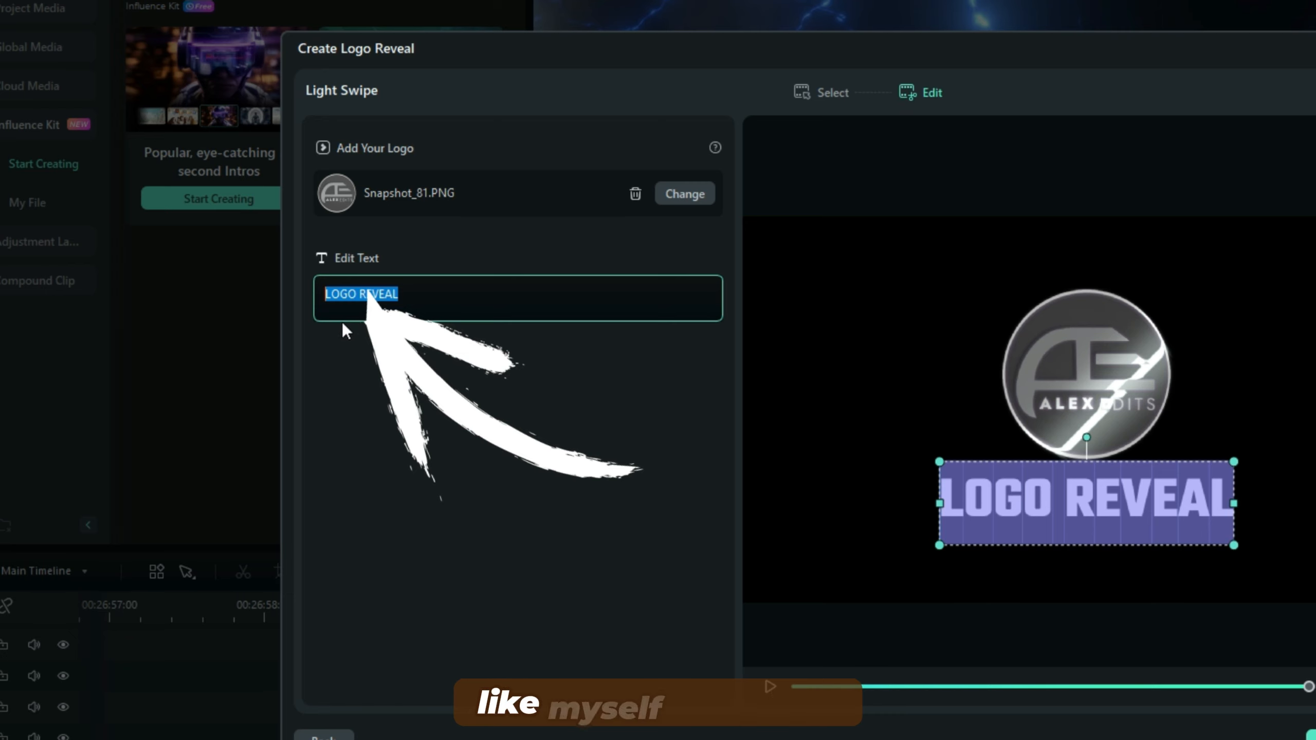
key("BackSpace")
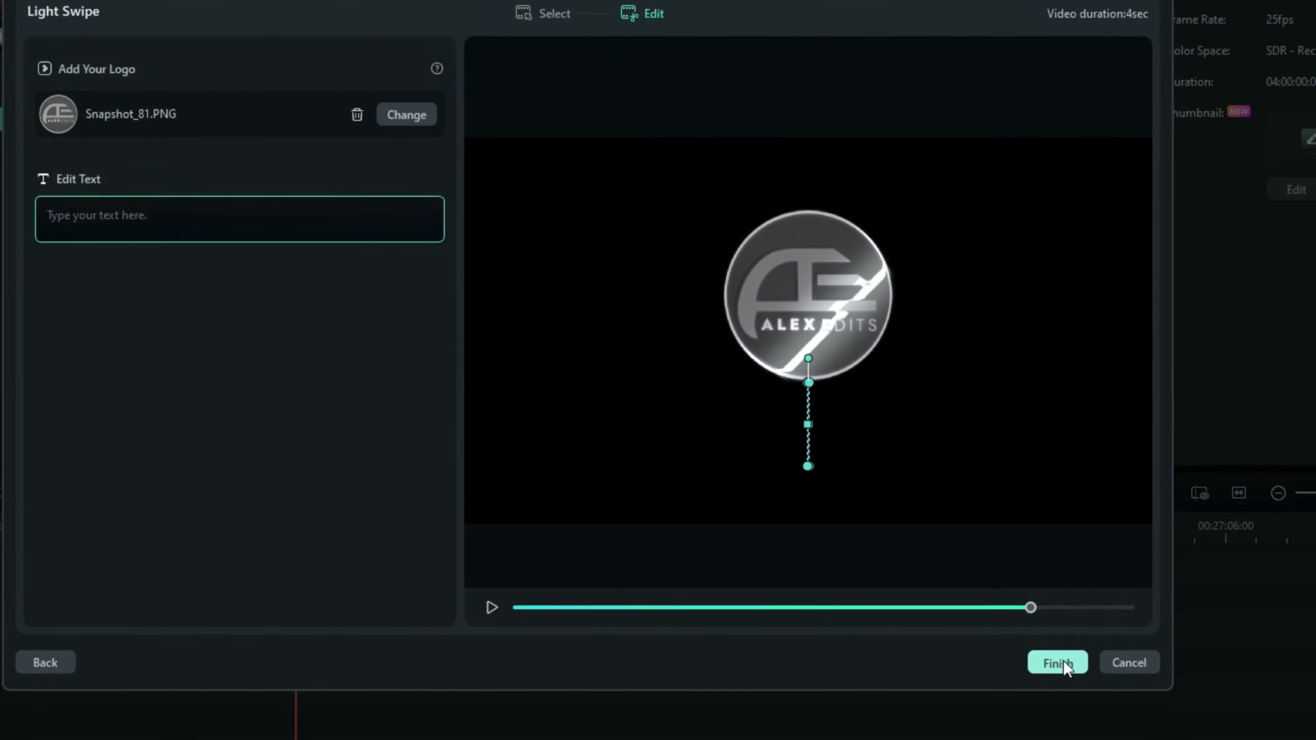
left_click(1064, 661)
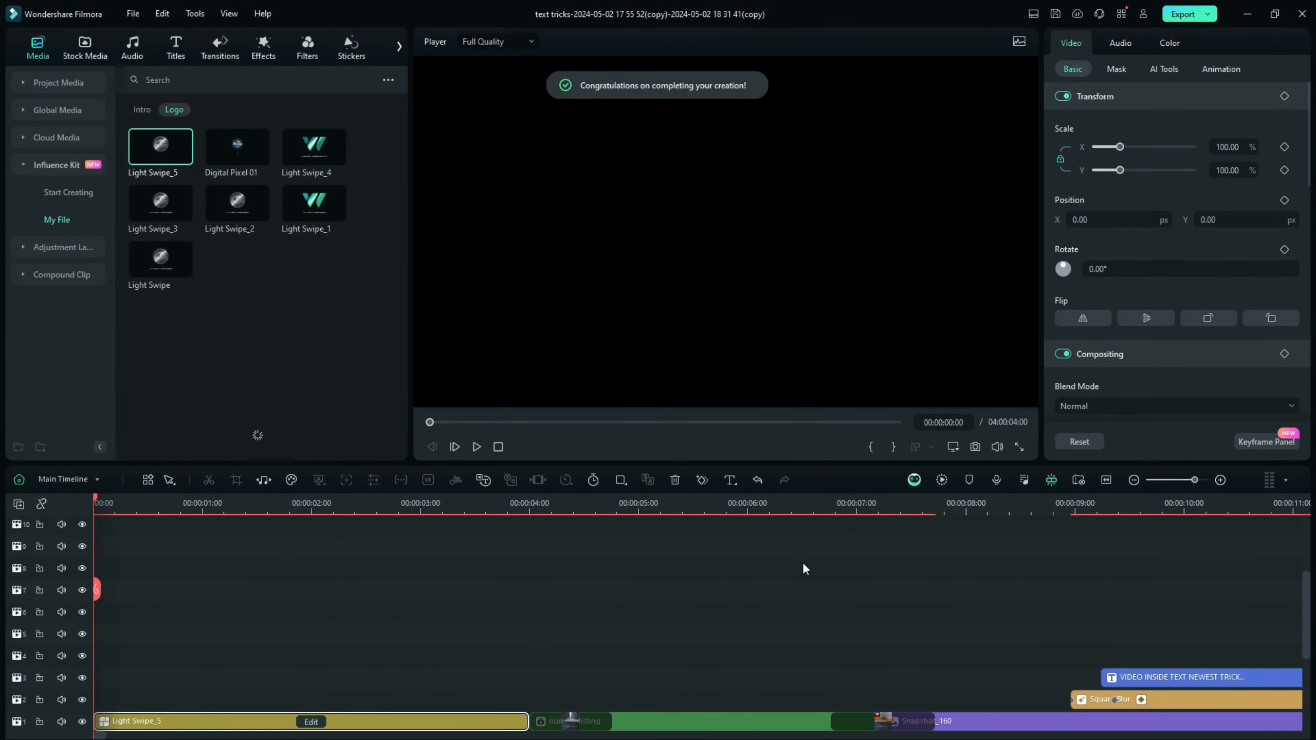
Step: Play the Light Swipe_5 clip on the timeline from its start and replay it to check the animation
scroll(341, 575, "down", 2)
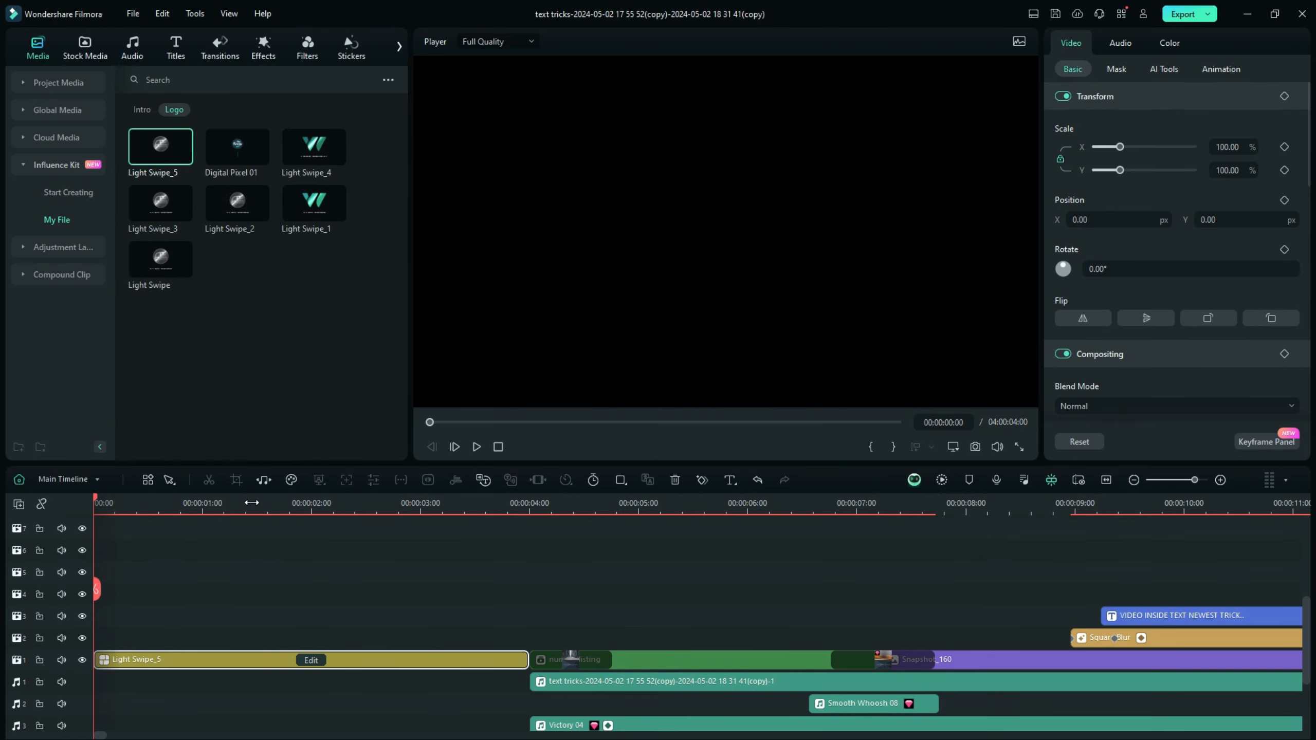
left_click_drag(251, 502, 366, 522)
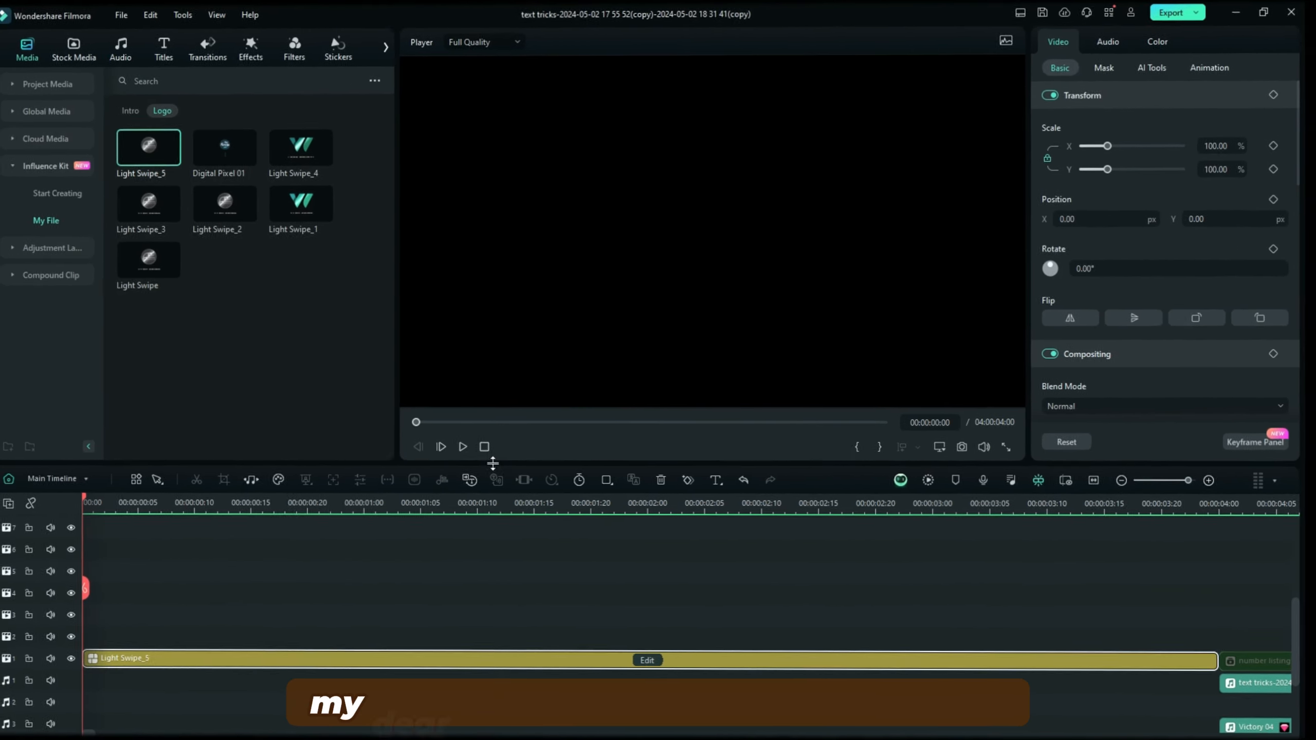
left_click(464, 445)
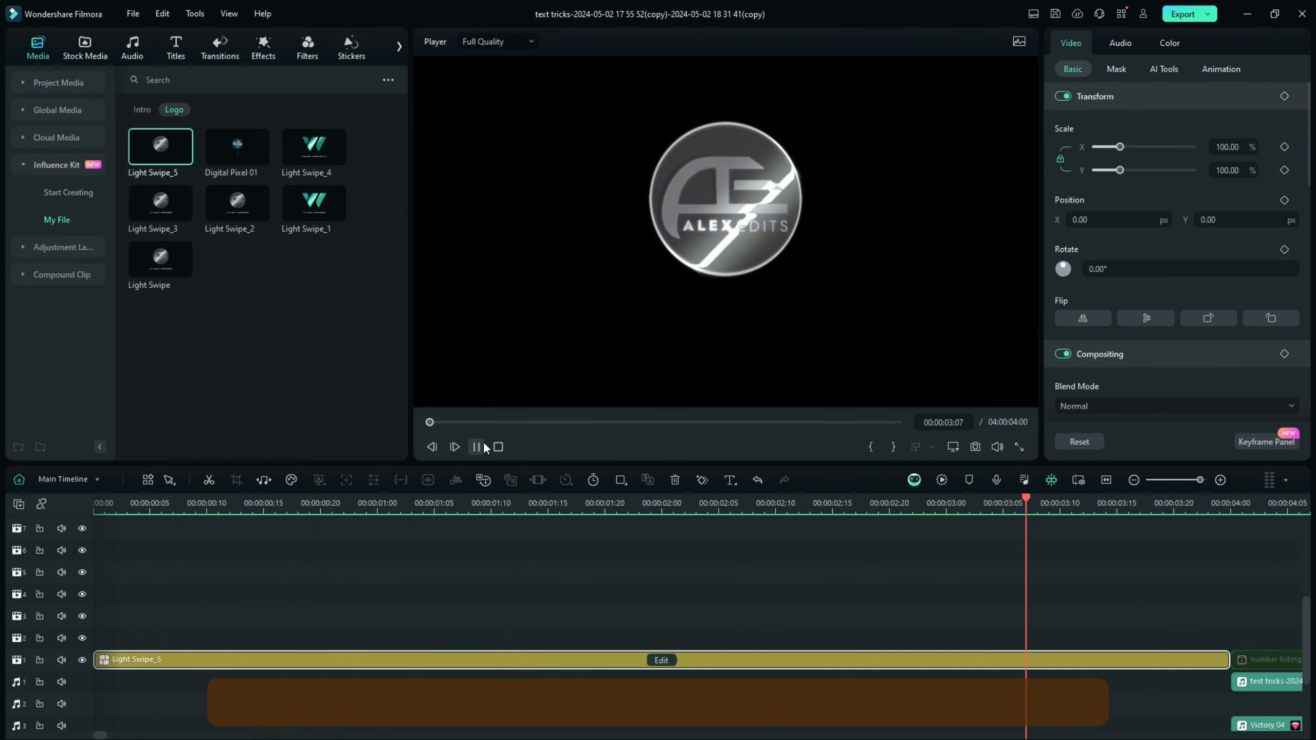
left_click(485, 444)
left_click(429, 423)
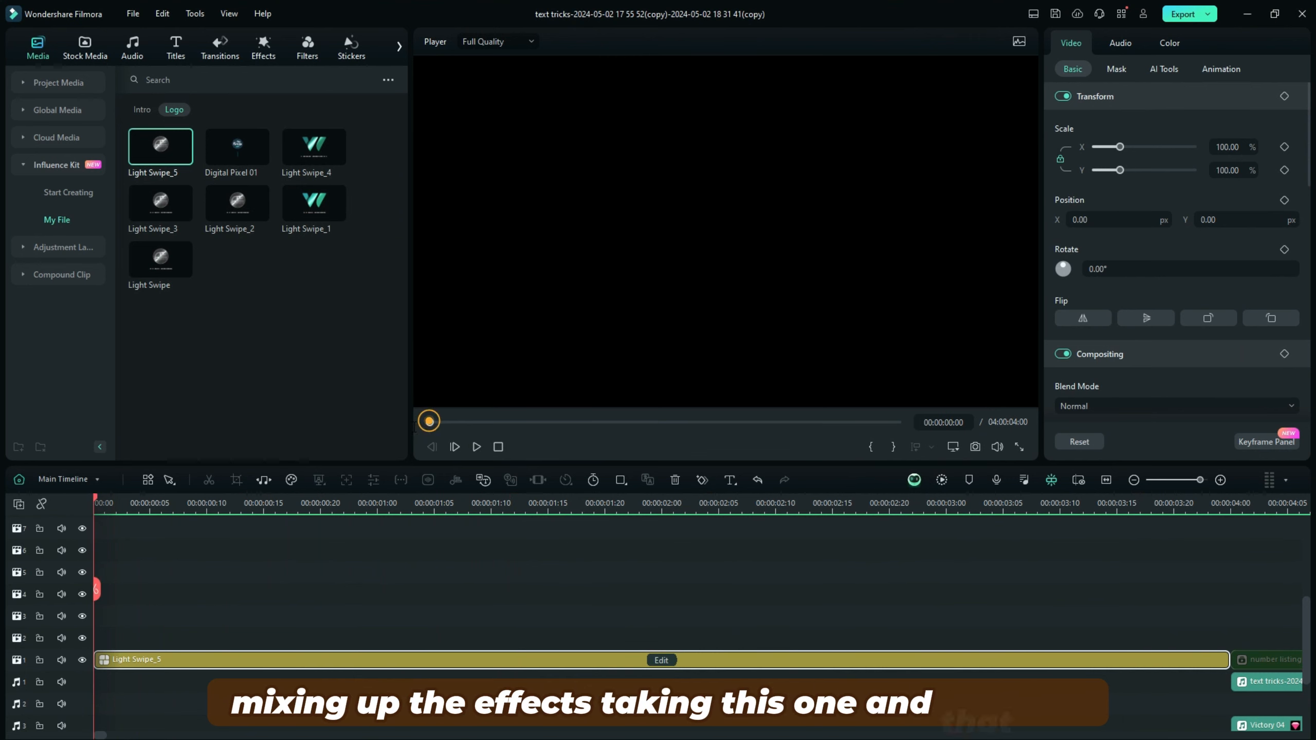
key("space")
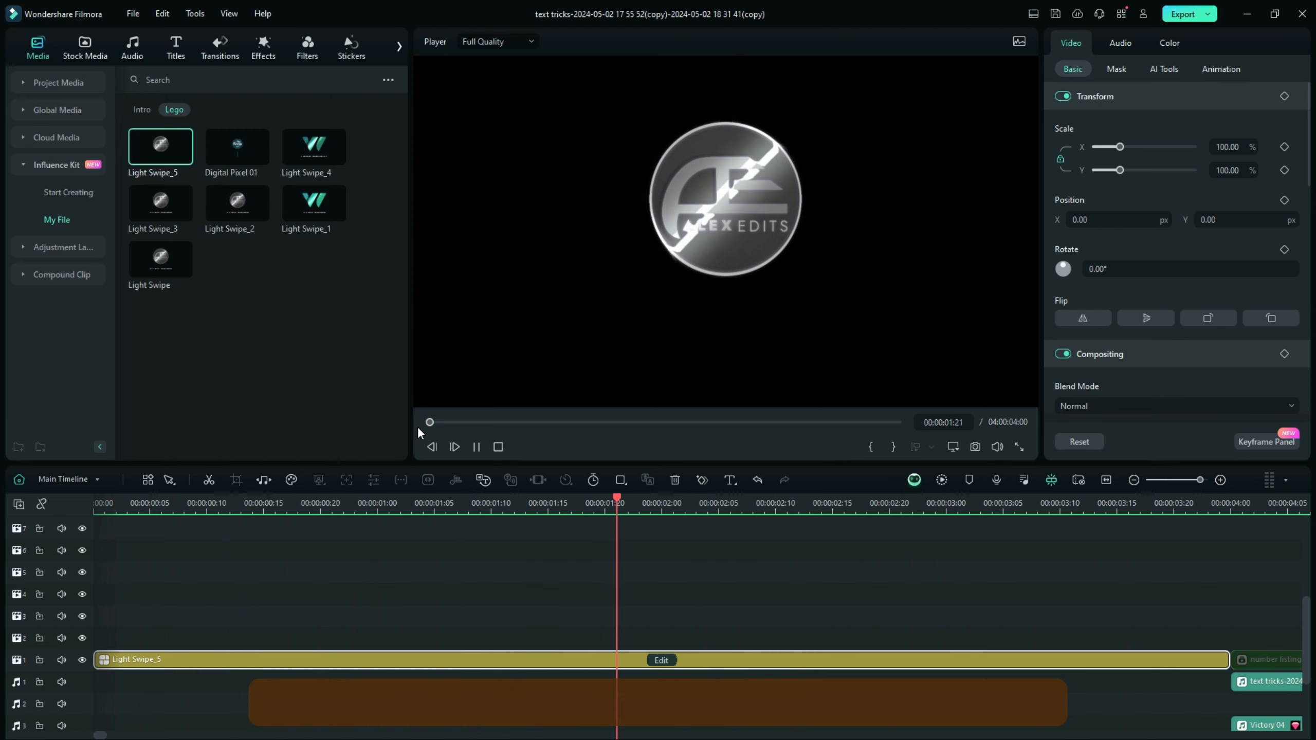
left_click(417, 427)
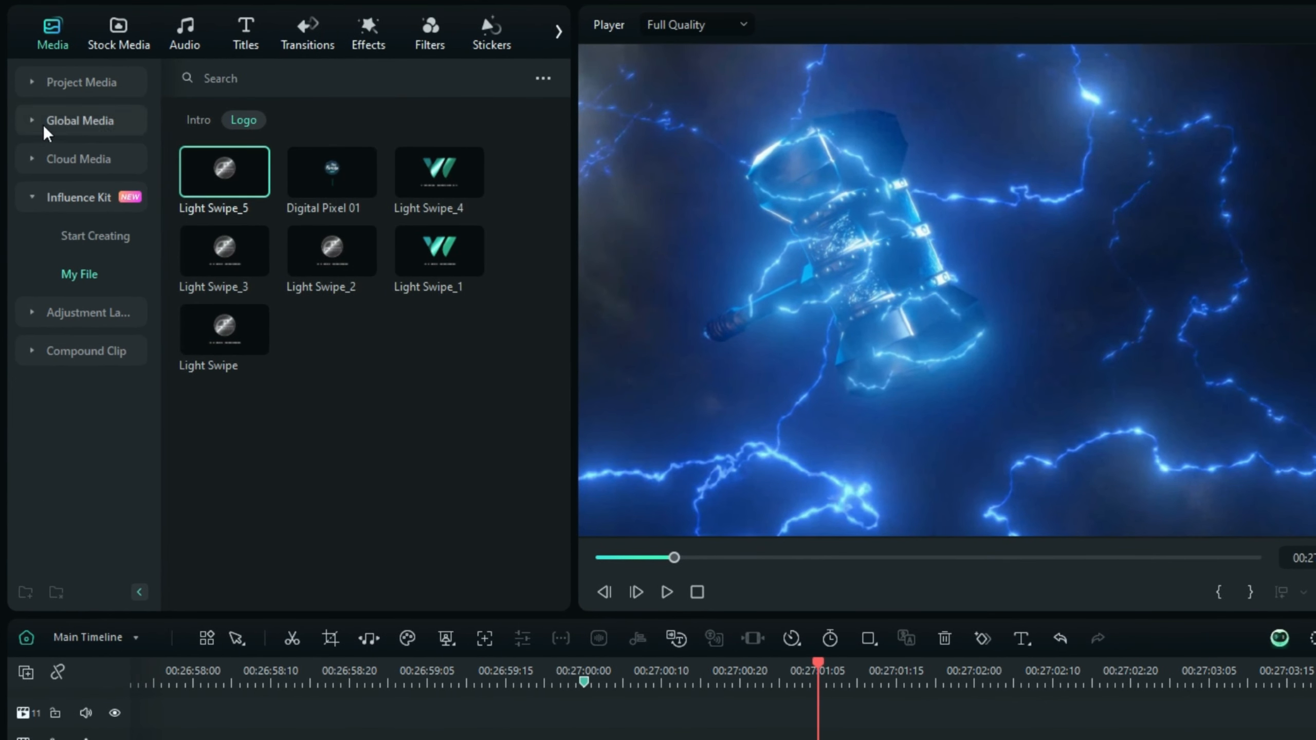
Step: Return to the Influence Kit's creation options and start a popular, eye-catching 3-second intro
left_click(33, 165)
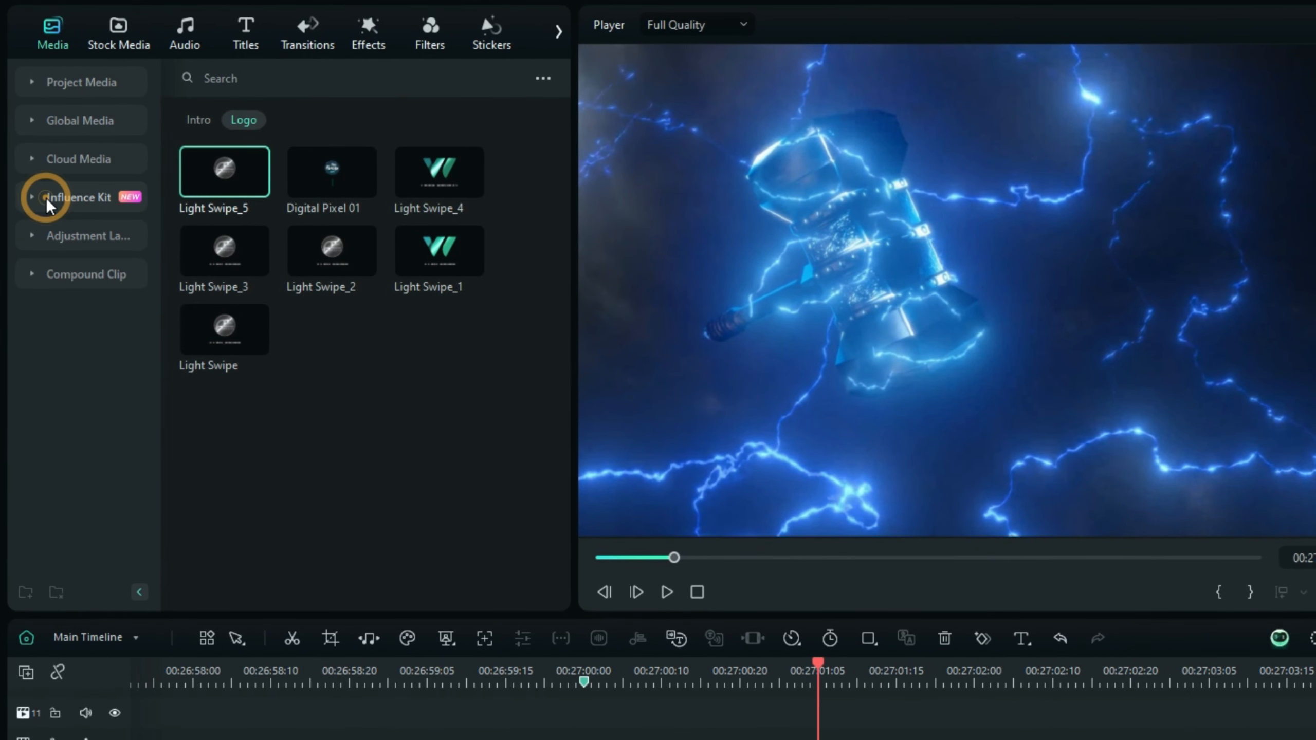
left_click(47, 197)
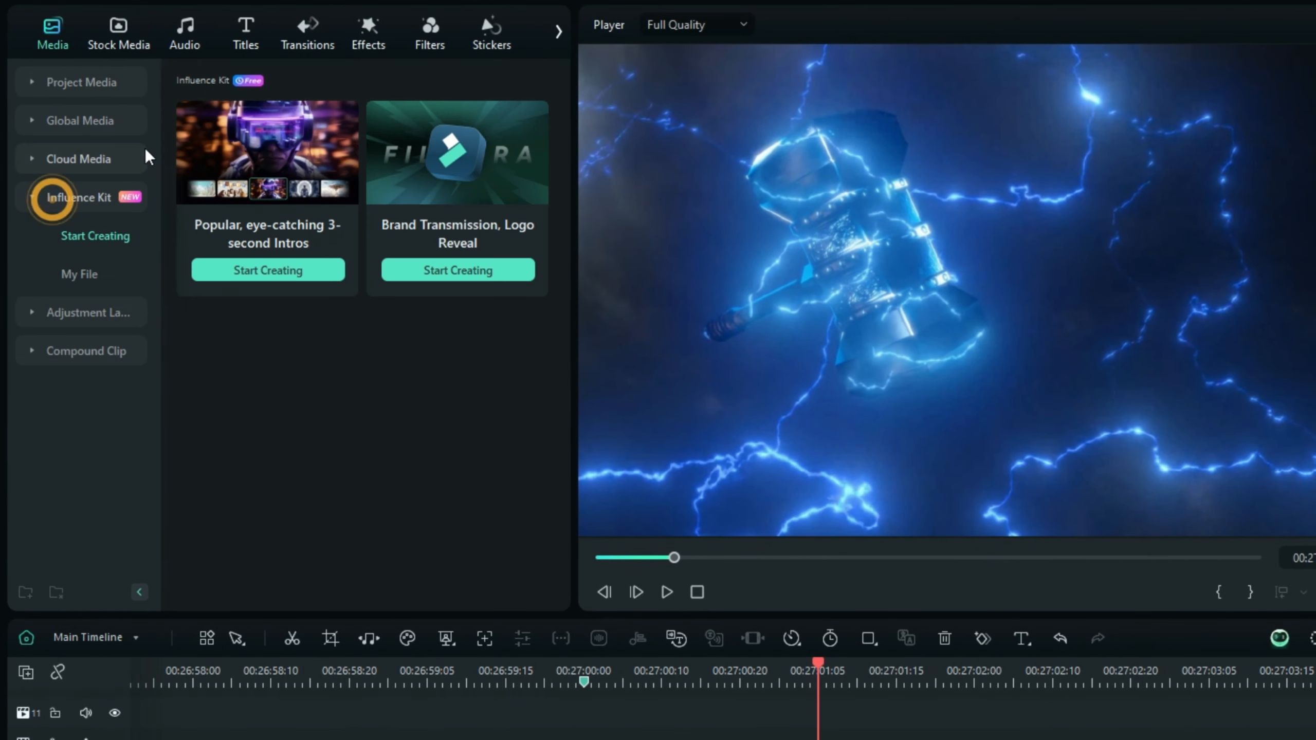
left_click(286, 274)
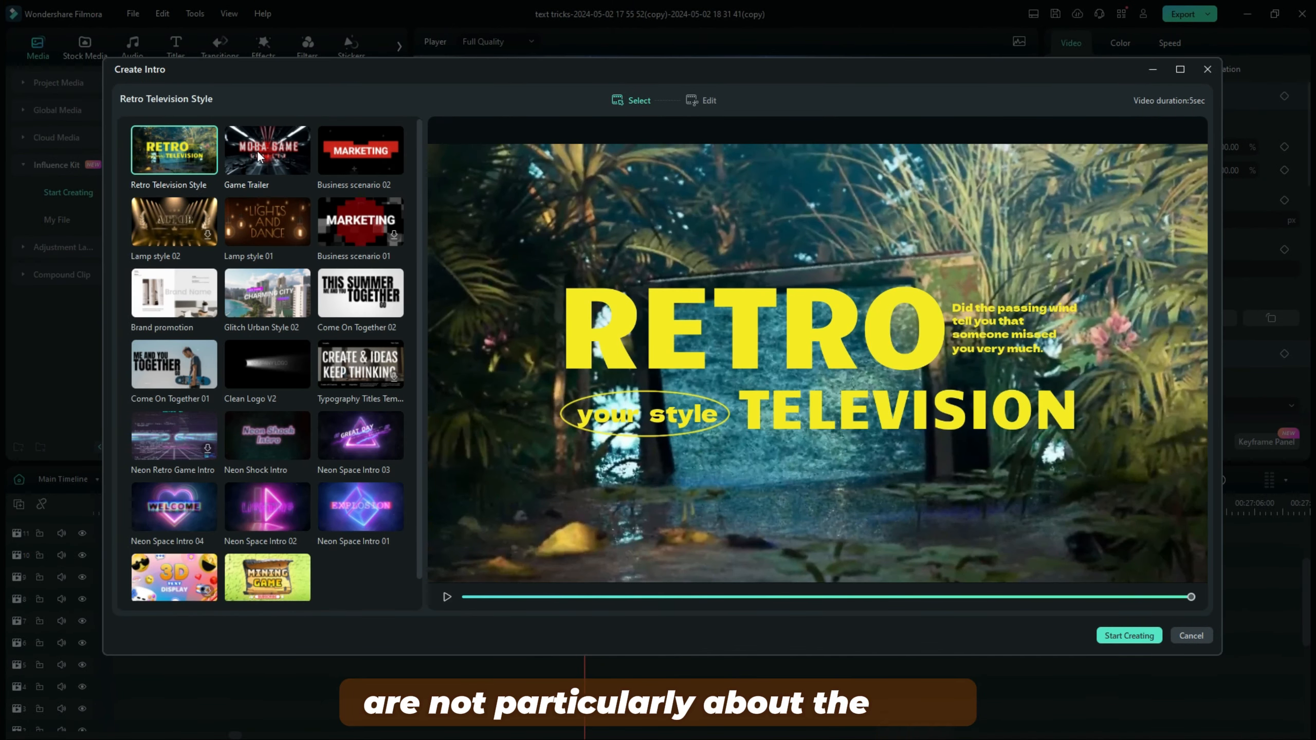
Step: Preview the Business scenario 02 and Neon Space Intro 02 templates for the intro
left_click(361, 150)
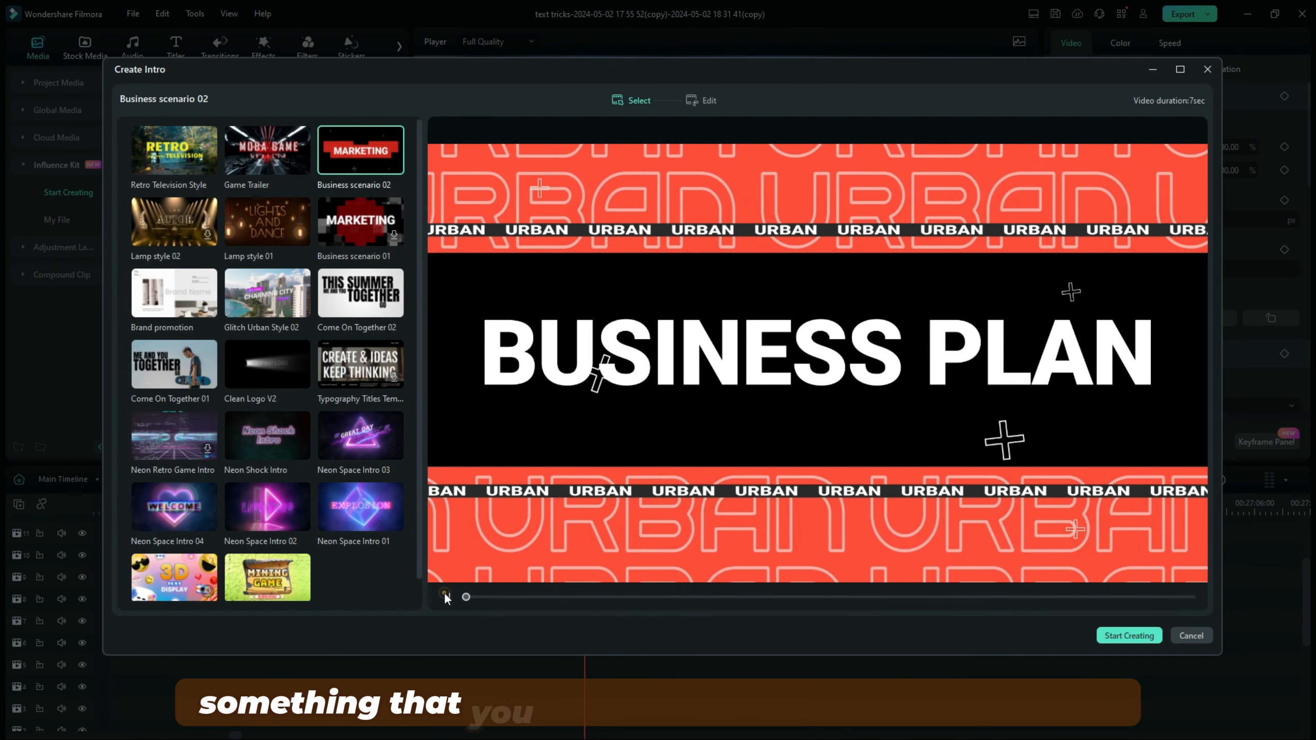
left_click(446, 595)
left_click(448, 599)
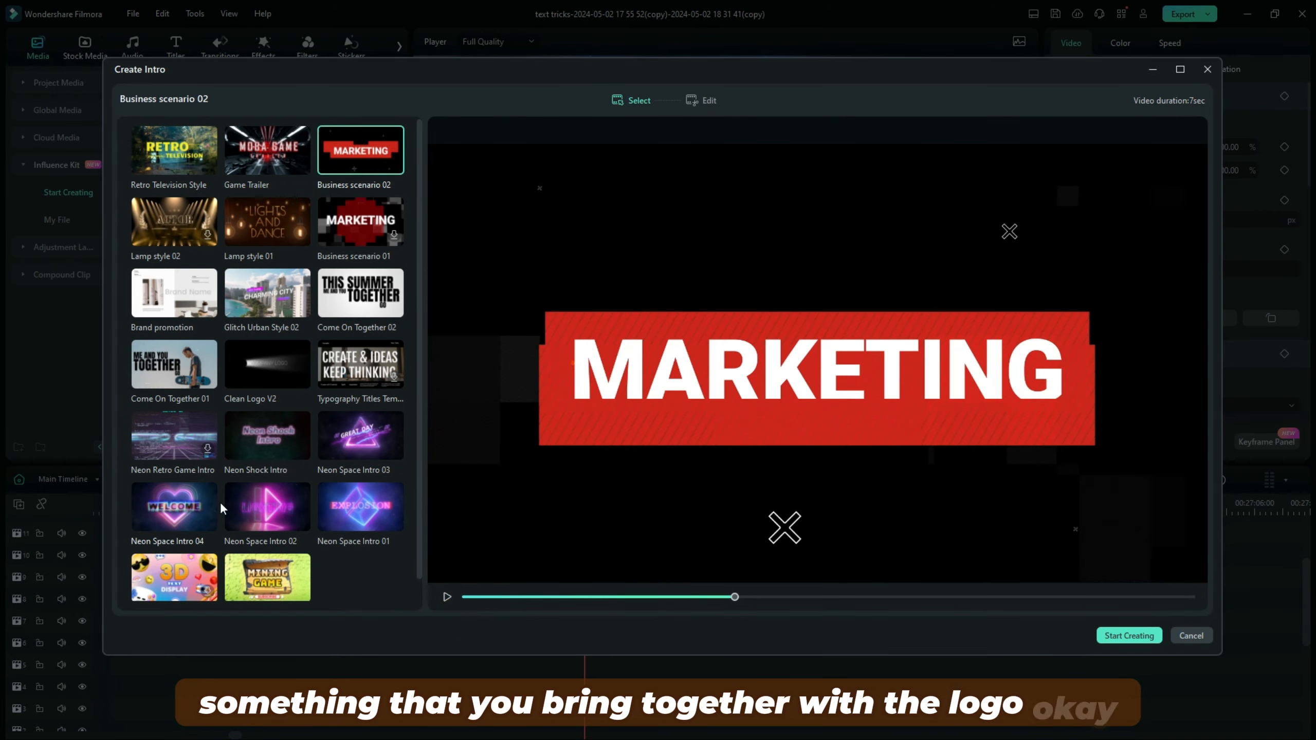
left_click(236, 507)
left_click(446, 597)
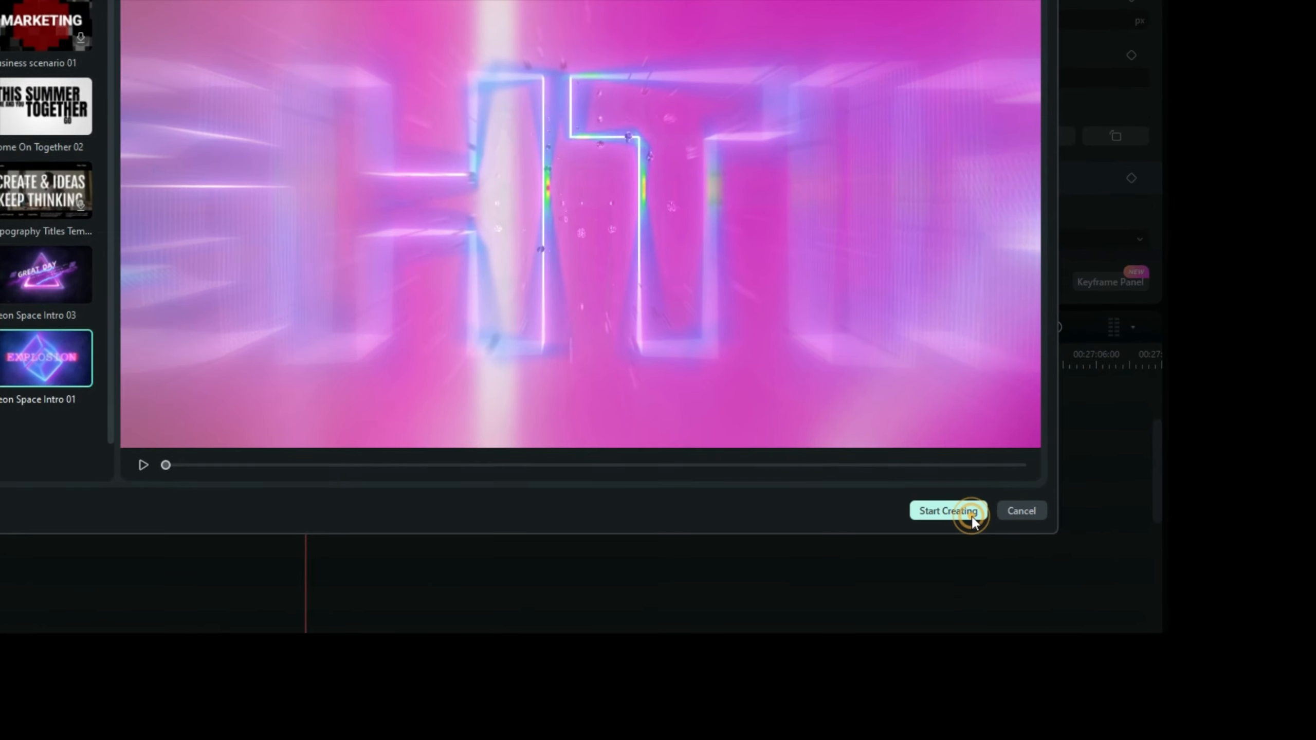
Step: Start an intro from the Neon Space Intro 01 template and replace its EXPLOSION text with FILMORA-GUY
left_click(971, 516)
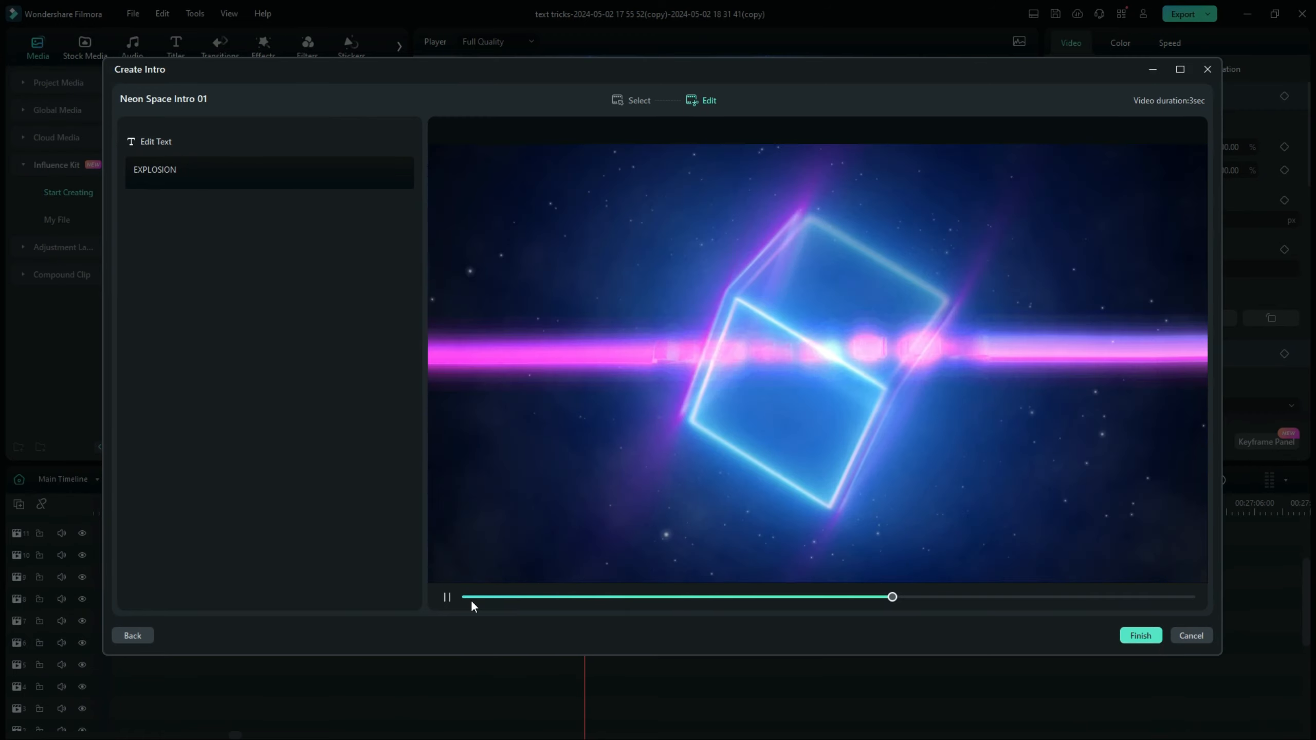
double_click(184, 166)
type("fi")
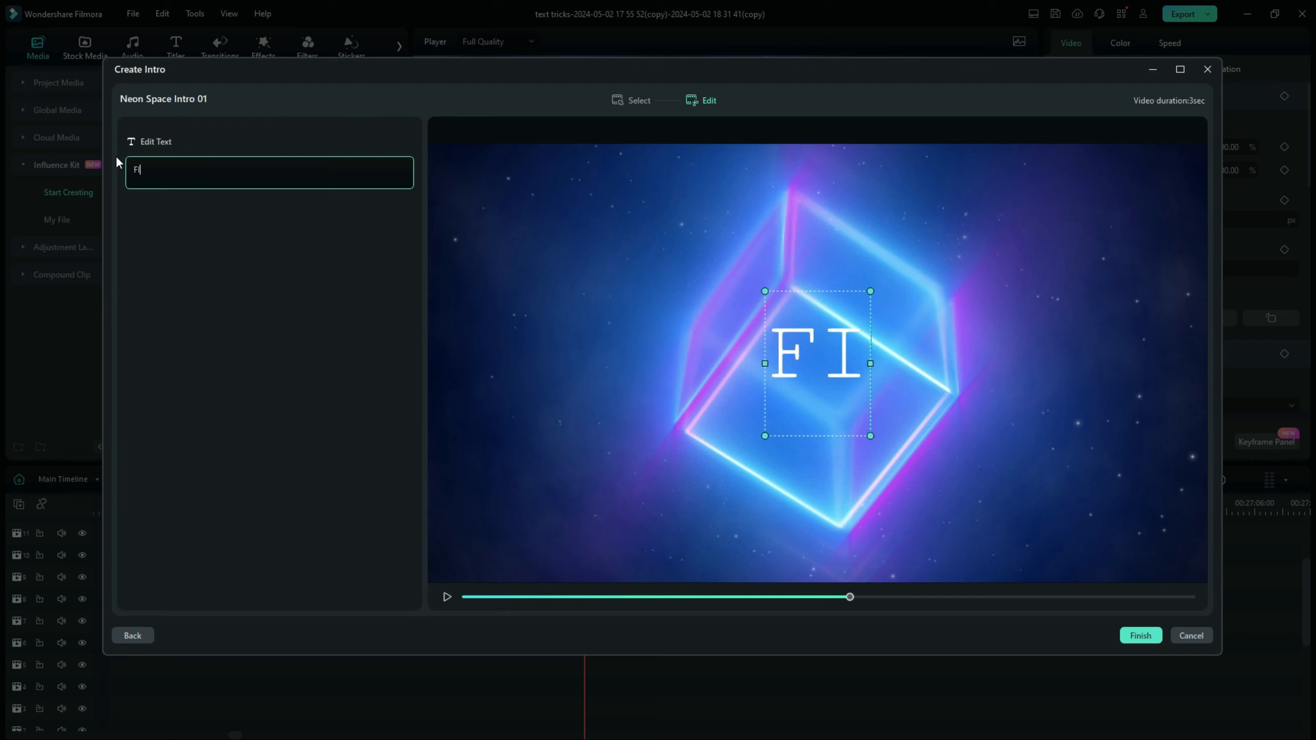
type("LMORA-GUY")
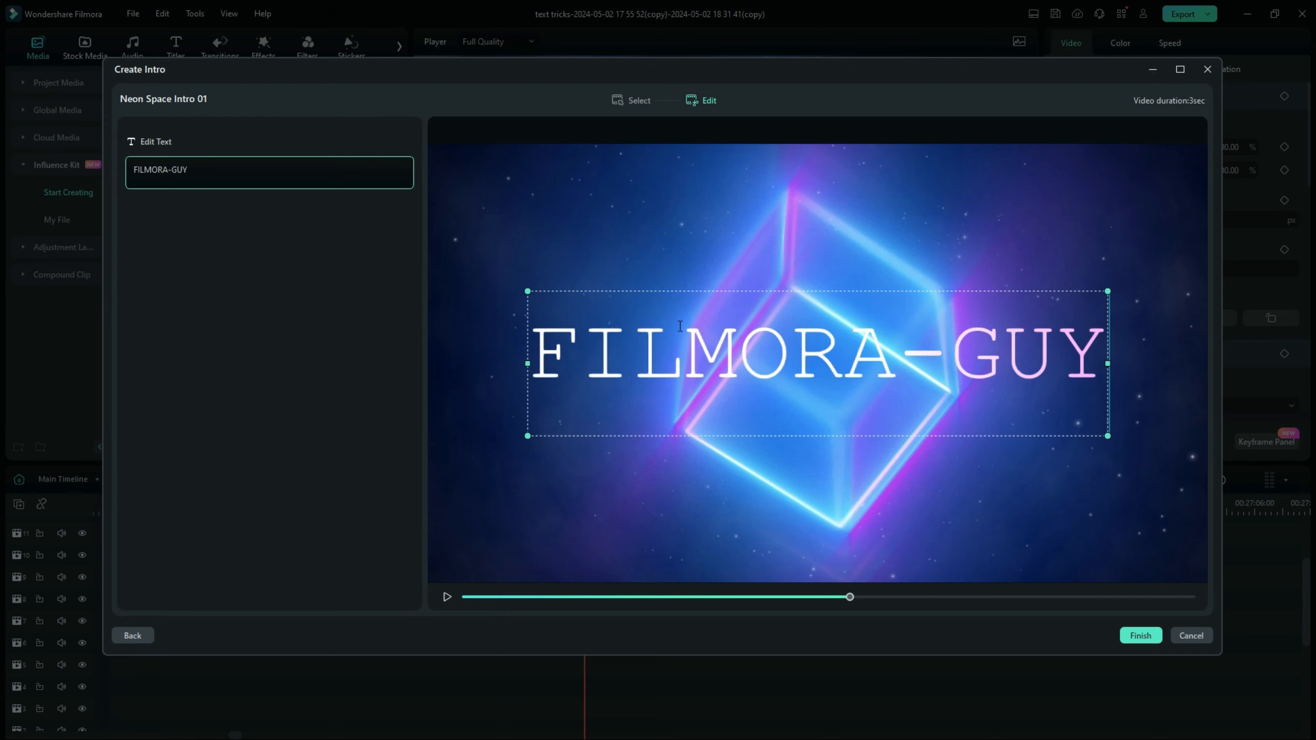
Step: Shrink the FILMORA-GUY text, place it over the lower part of the neon cube, and finish creating the intro
left_click(675, 329)
mouse_move(526, 290)
left_mouse_down()
mouse_move(654, 353)
mouse_move(788, 384)
mouse_move(697, 401)
mouse_move(870, 406)
mouse_move(823, 450)
mouse_move(898, 482)
left_mouse_up()
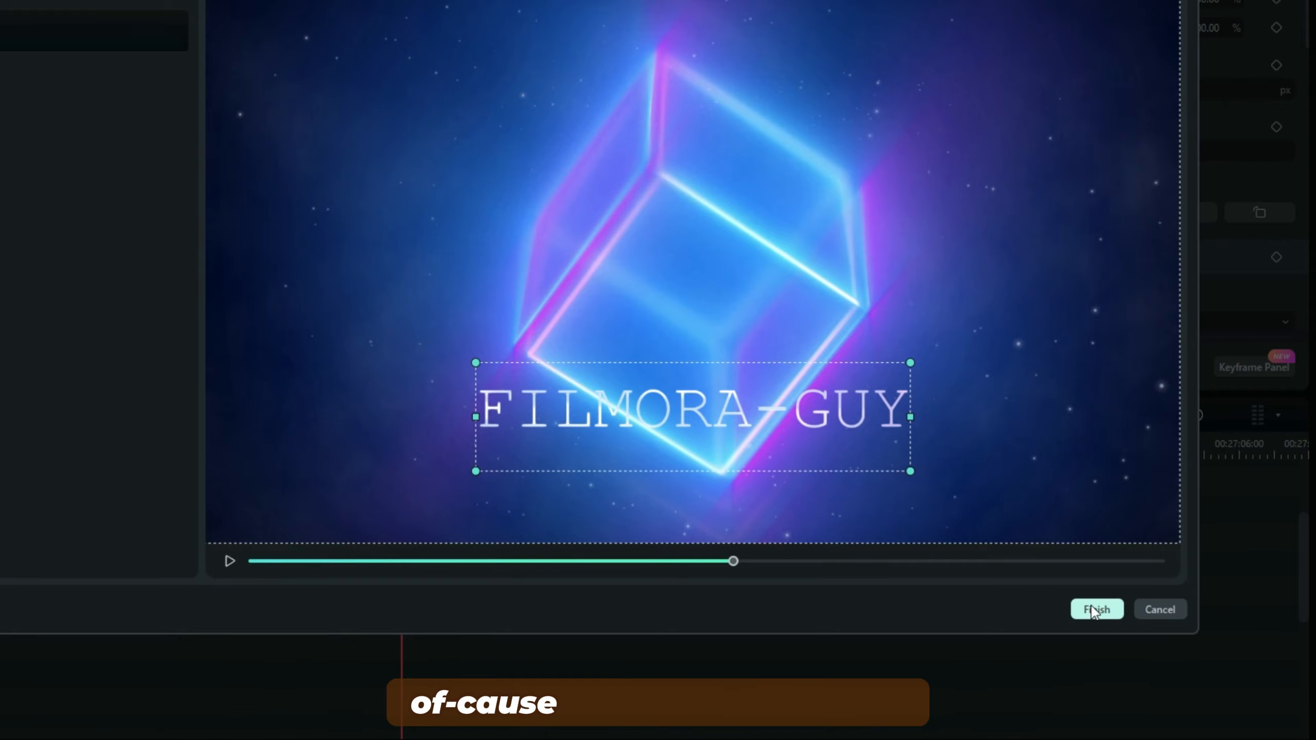
left_click(1094, 611)
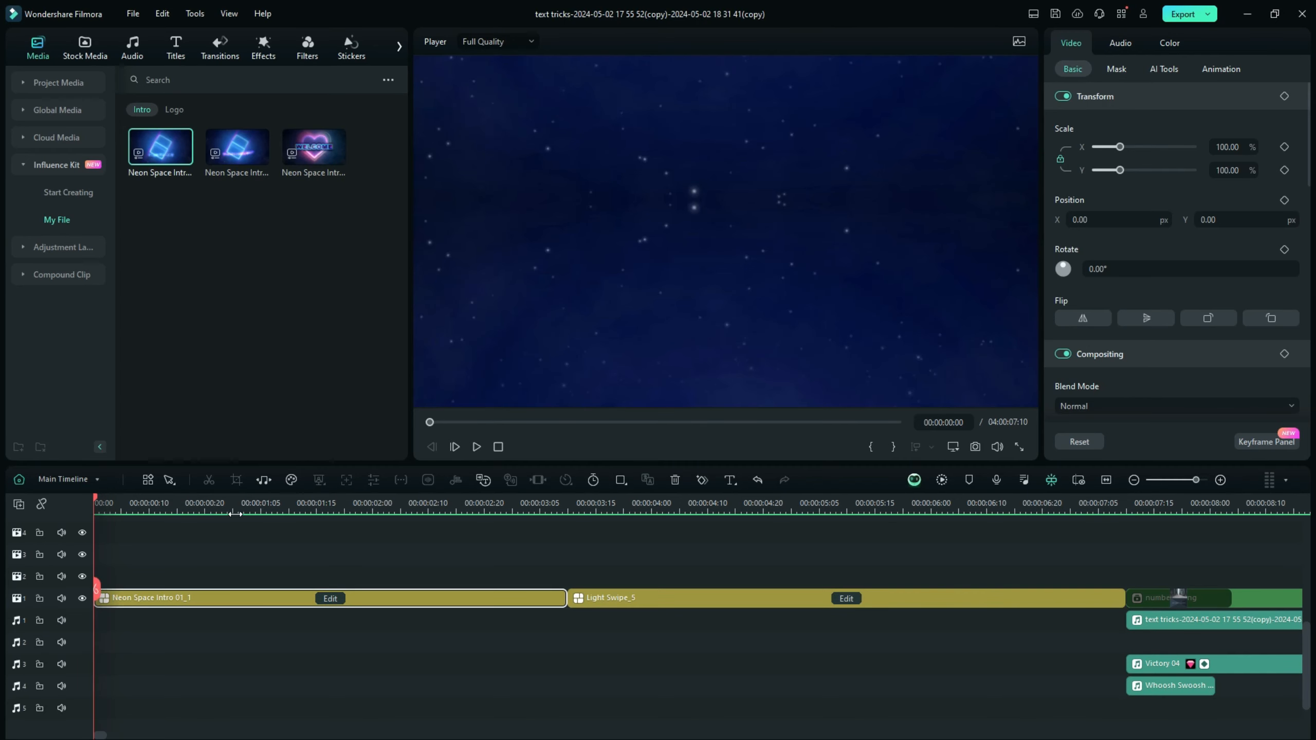
Step: Play the neon intro and the following logo reveal clip on the timeline to check them together
key("space")
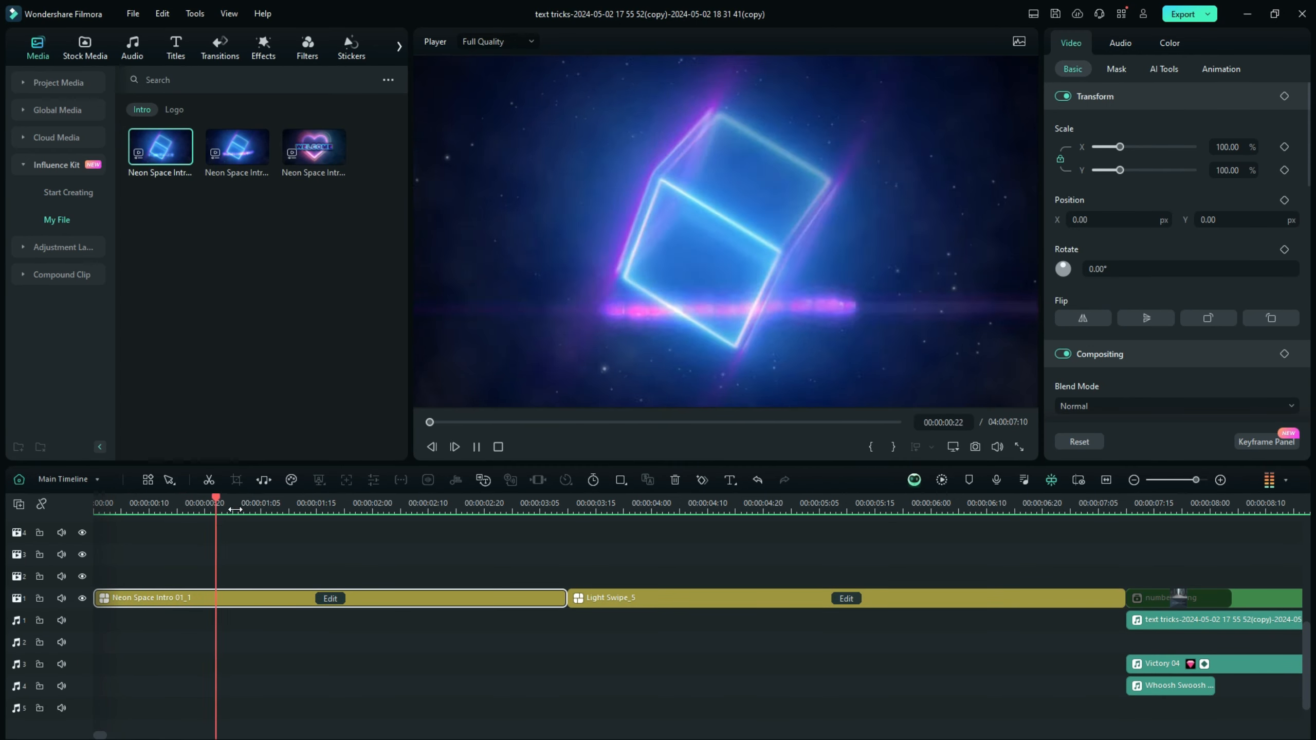
key("space")
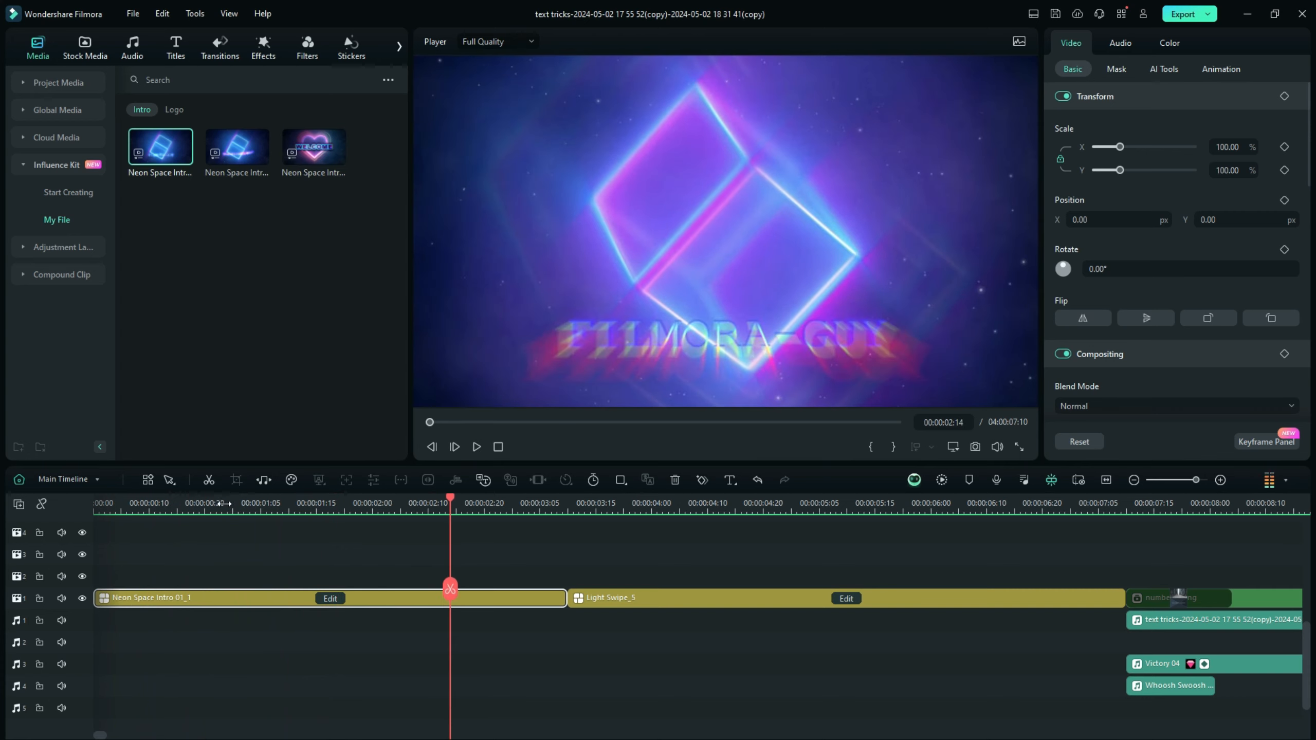
key("space")
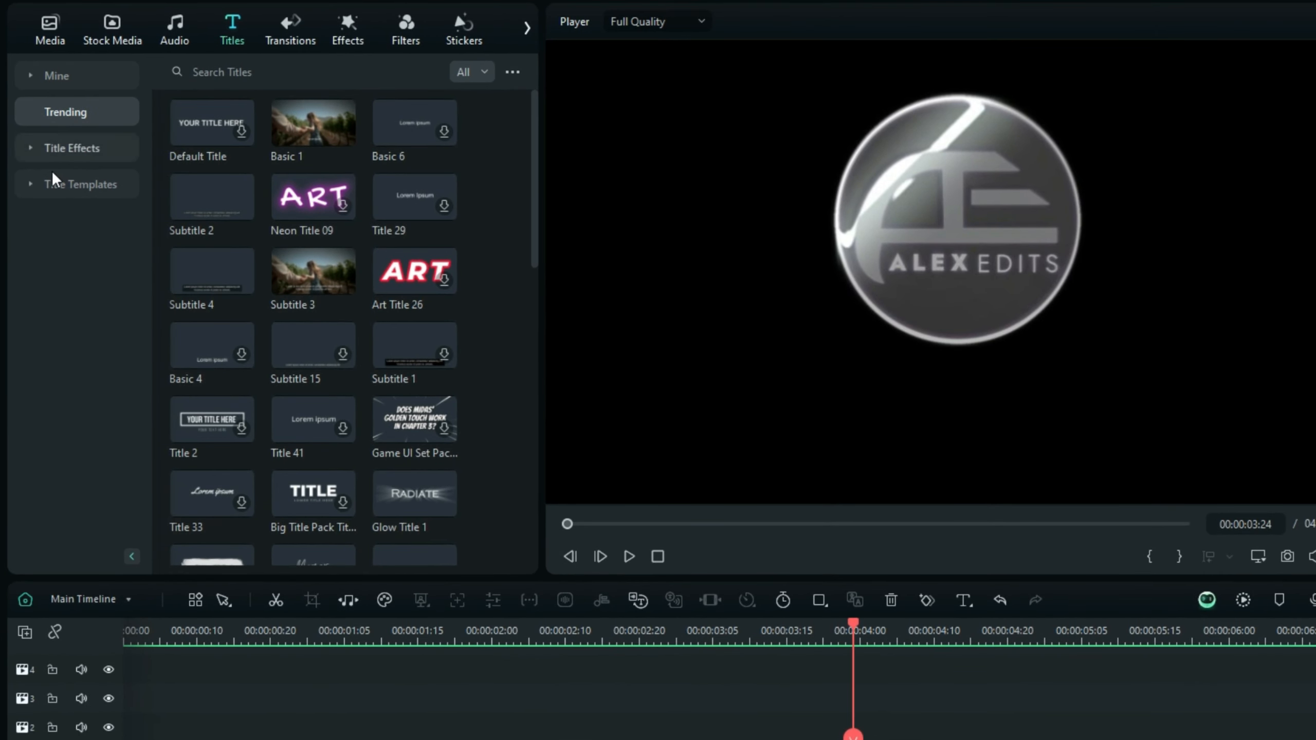
Step: Open the Openers category of the title templates and browse through its intro titles
left_click(53, 184)
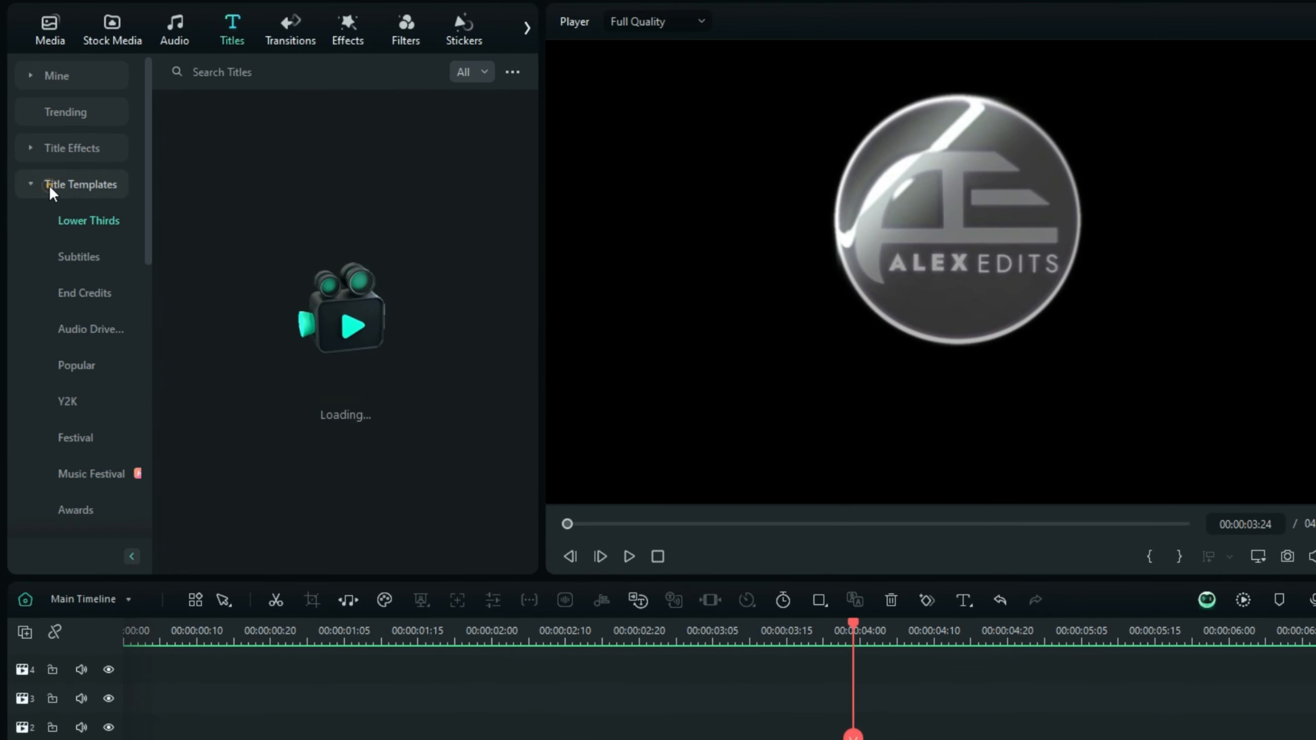
left_click_drag(145, 107, 138, 235)
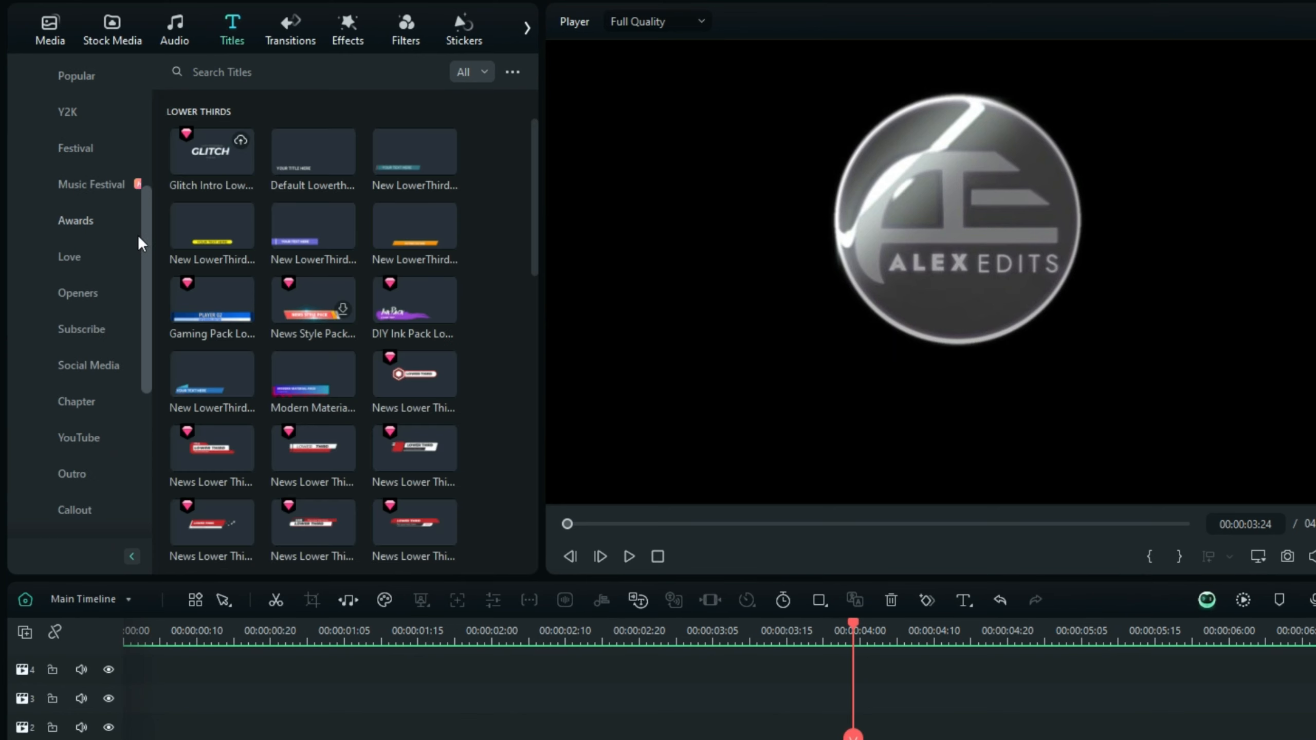
left_click(75, 294)
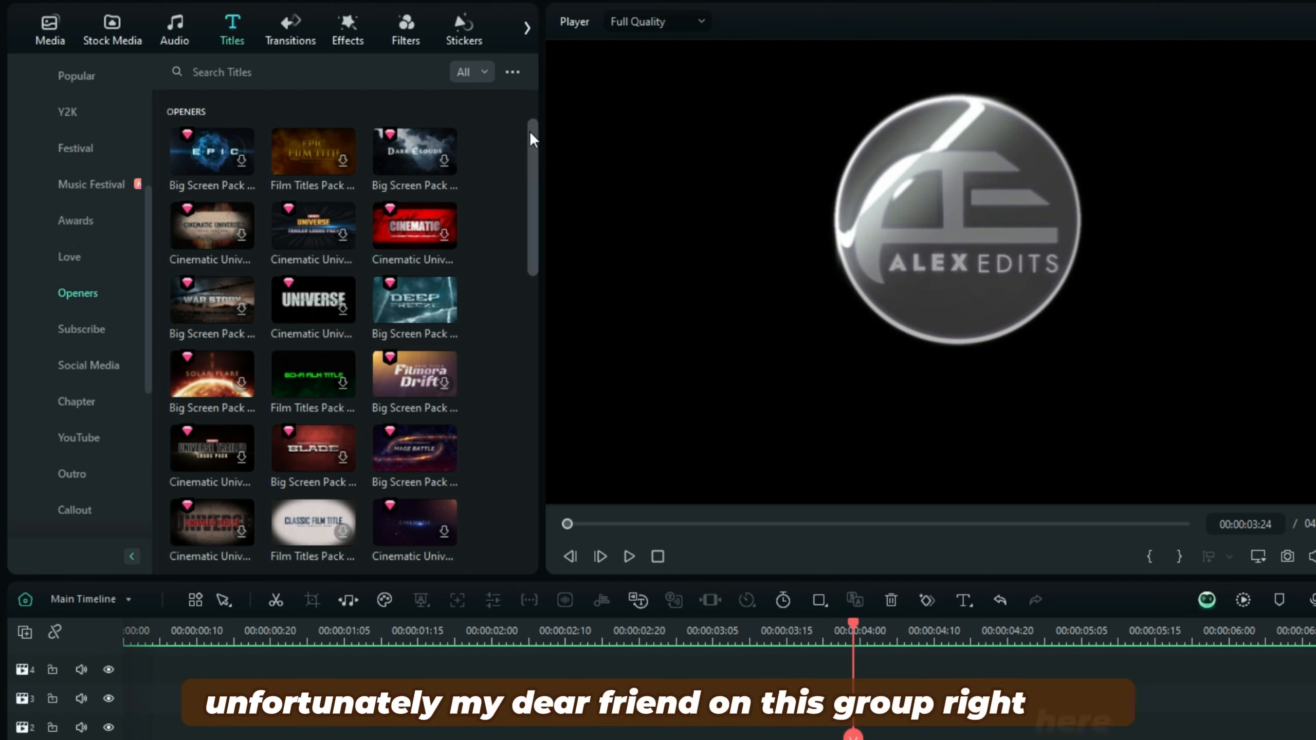
left_click_drag(529, 133, 527, 230)
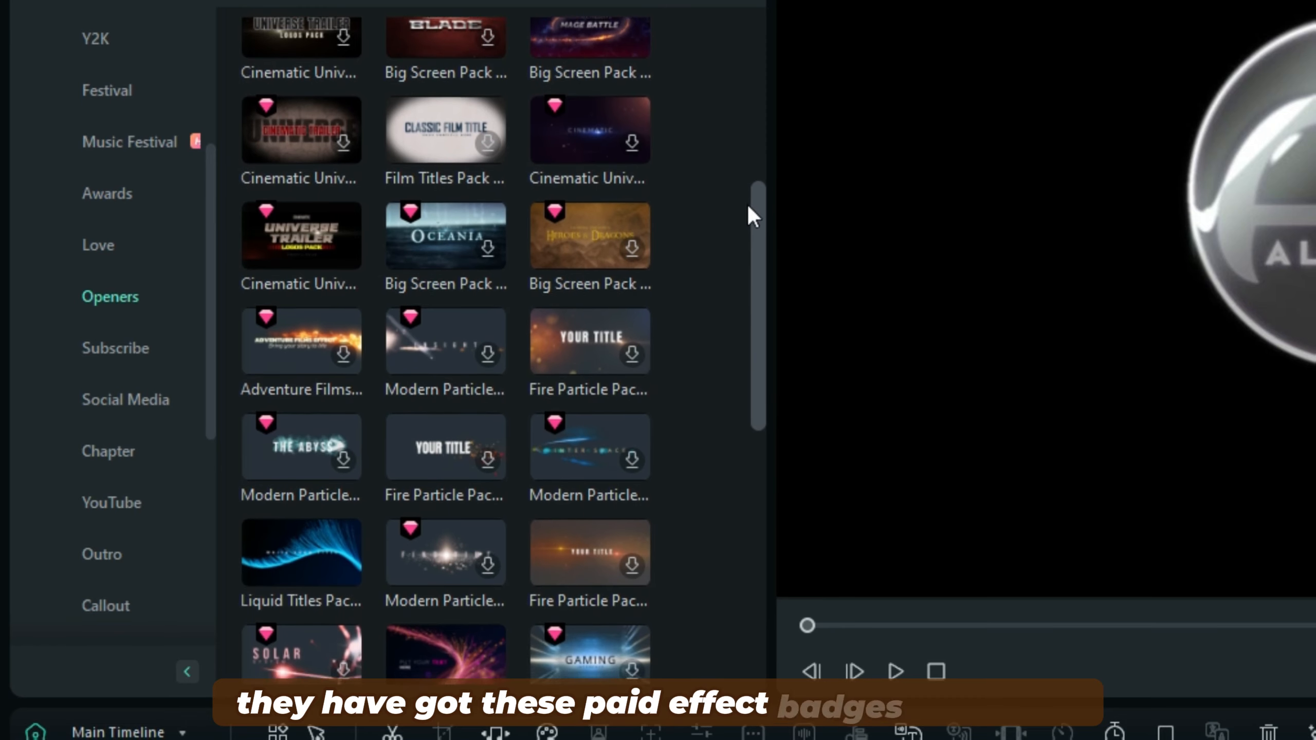
left_click_drag(748, 207, 734, 311)
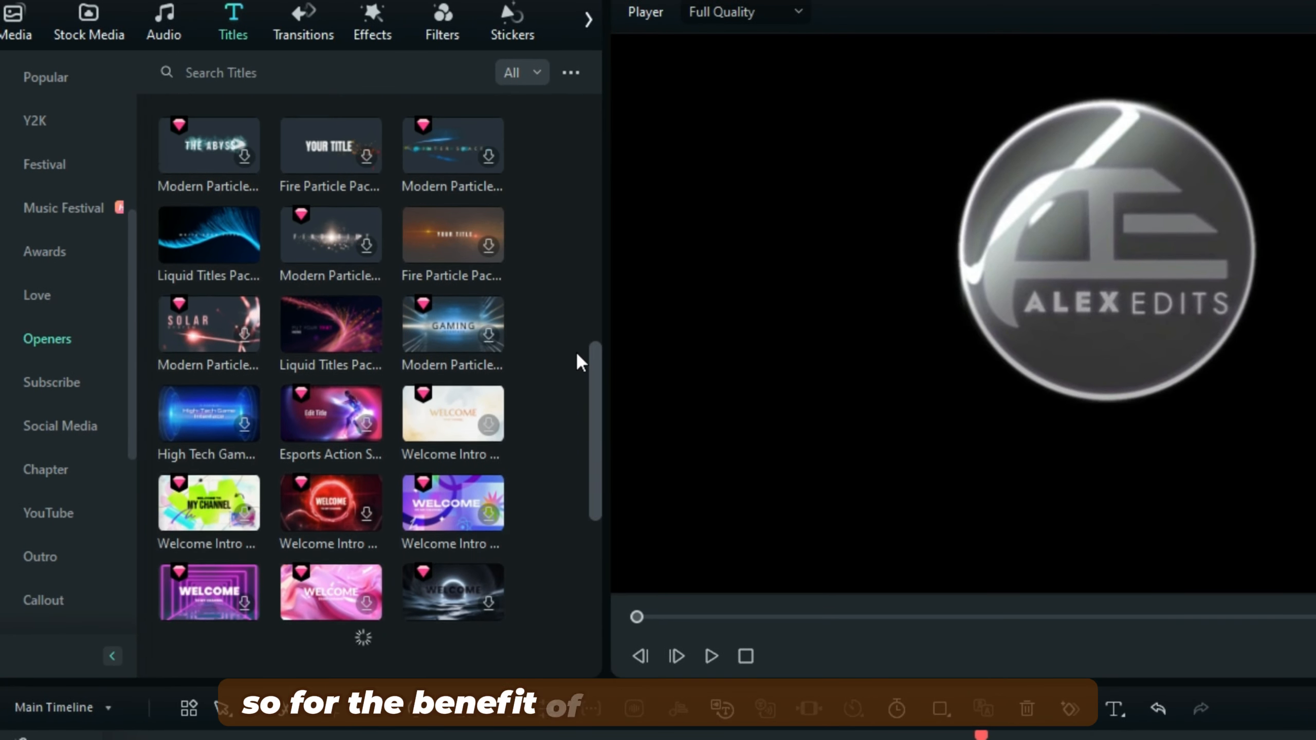
left_click_drag(578, 357, 568, 263)
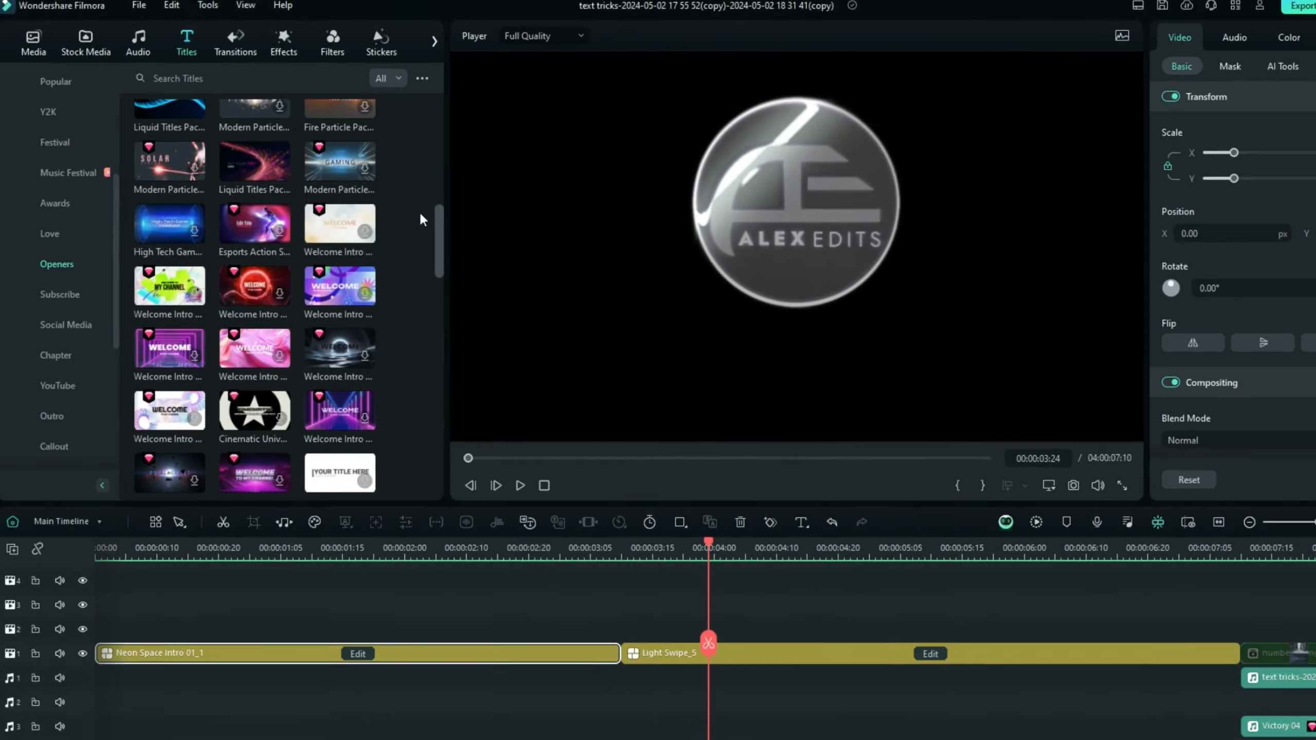
Step: Check the Deep Freeze title at 00:00:02:18, replace it with the Mage Battle opener, and hide the track holding the Neon Space Intro 01 clip
left_click(473, 511)
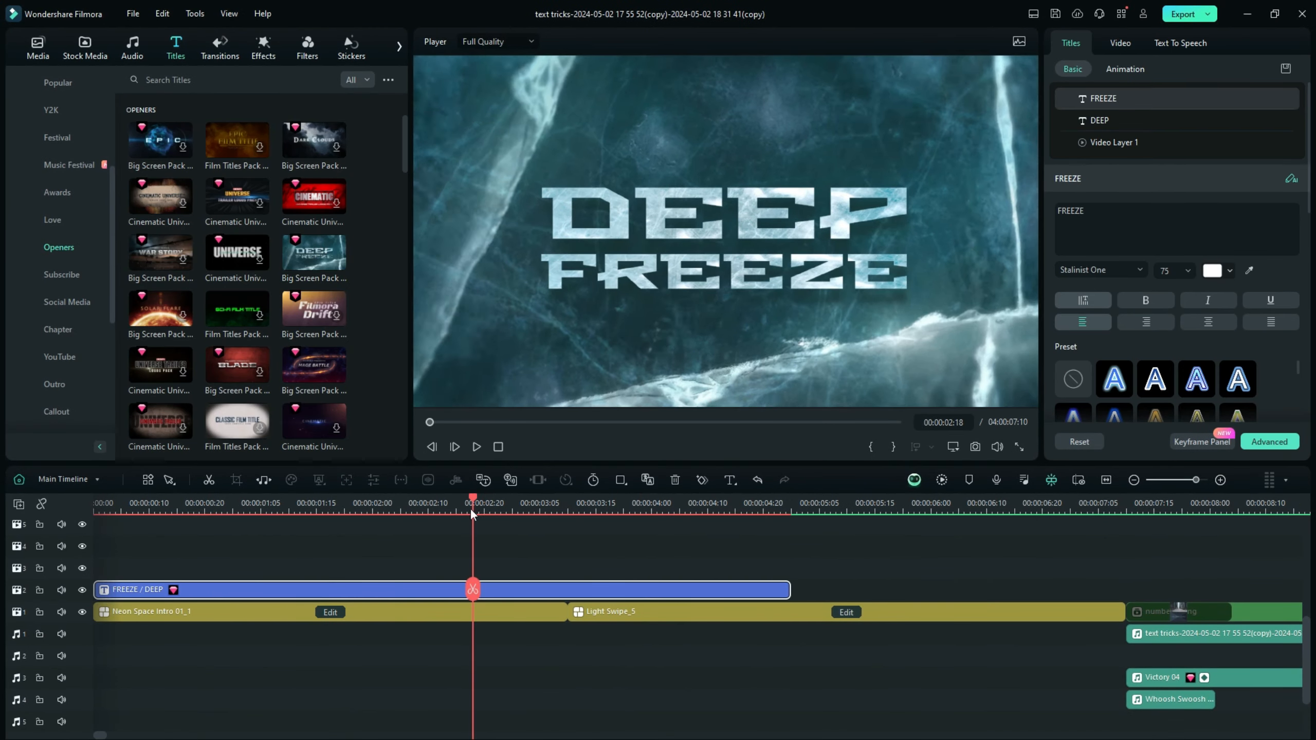
left_click_drag(405, 126, 404, 153)
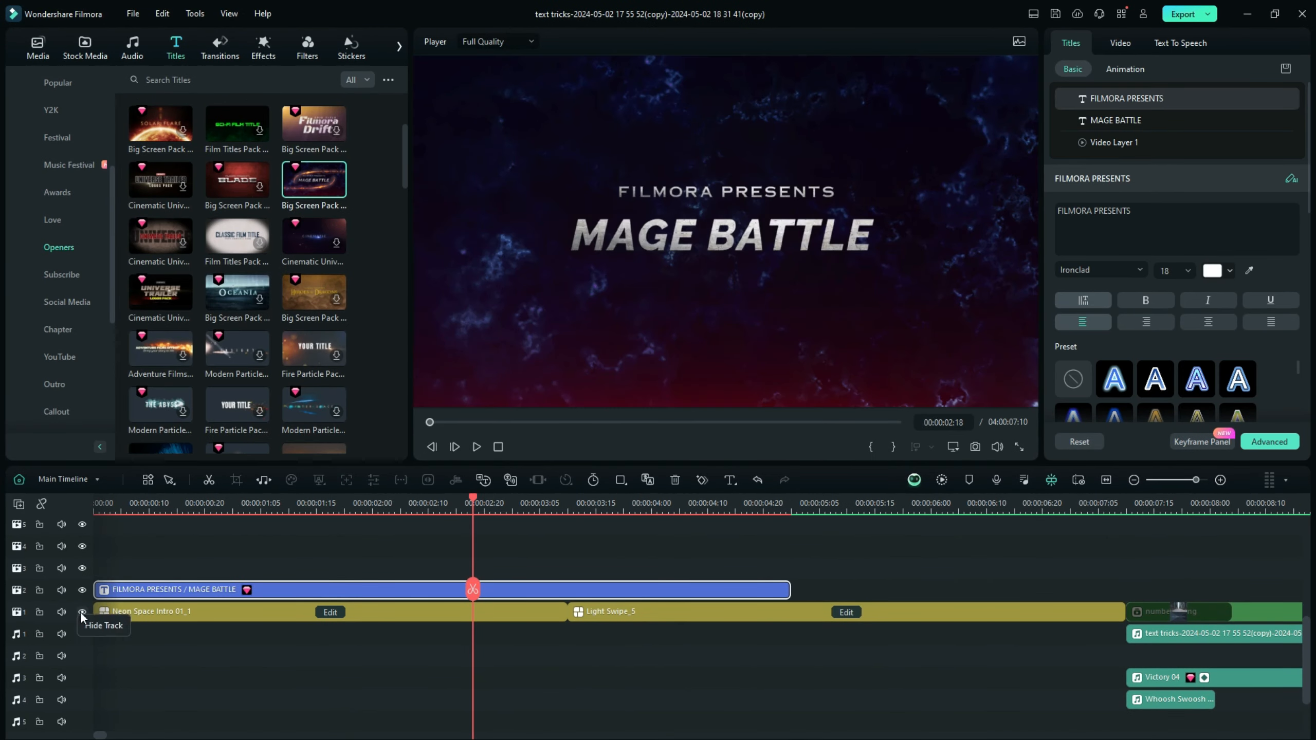
left_click(82, 612)
scroll(353, 353, "down", 5)
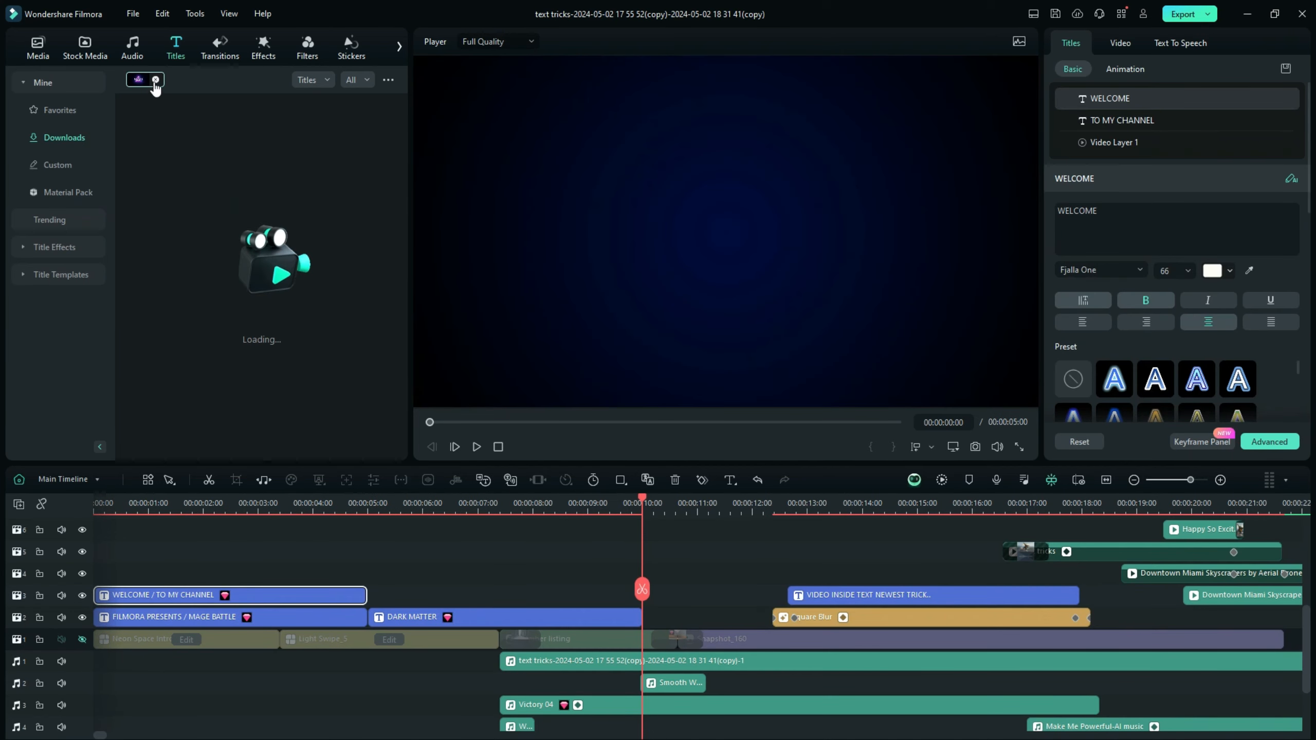
Step: Clear the search in the downloaded titles and preview the blue Neon Pack Opener template
left_click(154, 81)
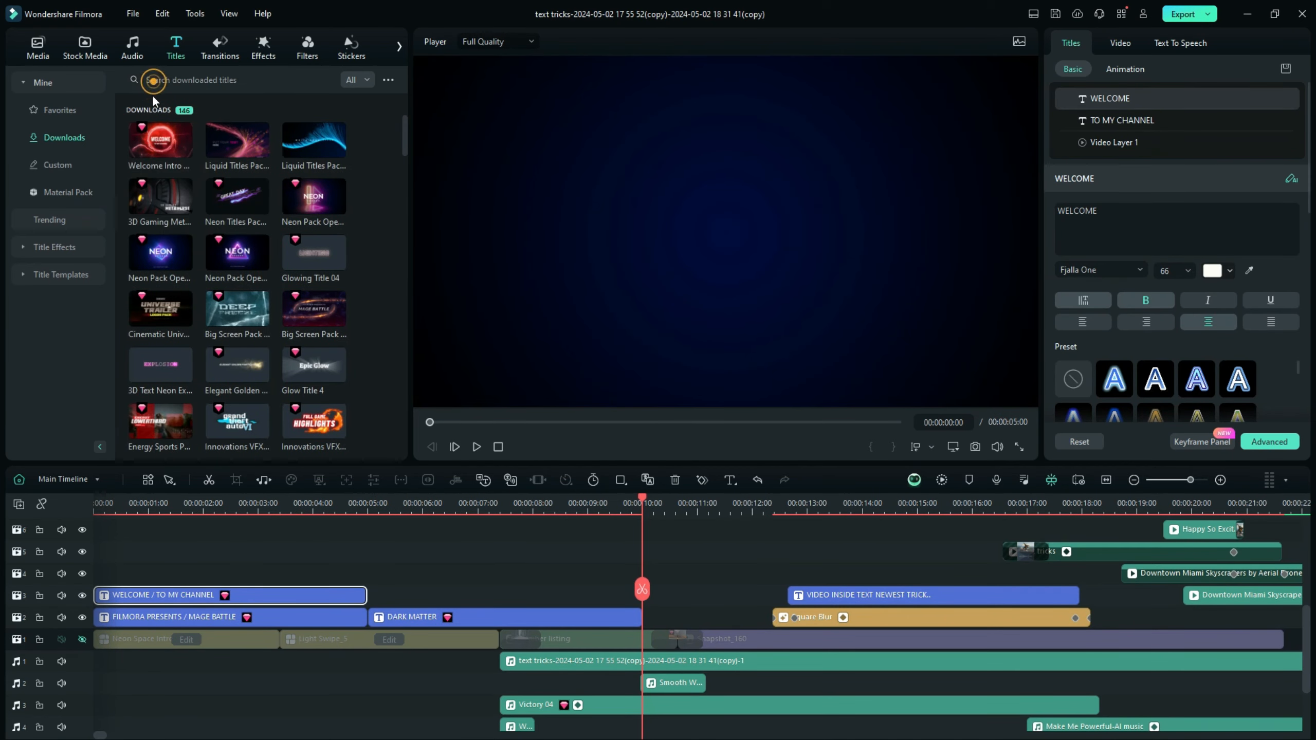
left_click(155, 253)
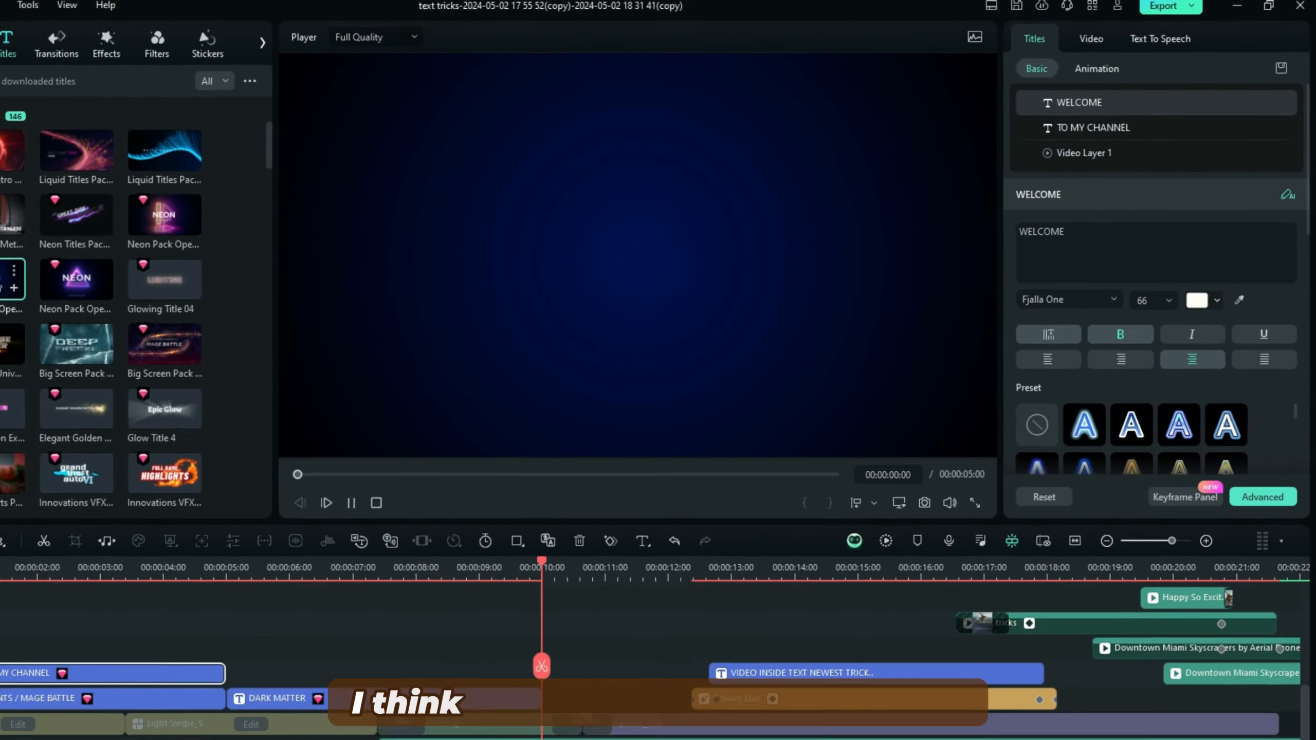
left_click(130, 261)
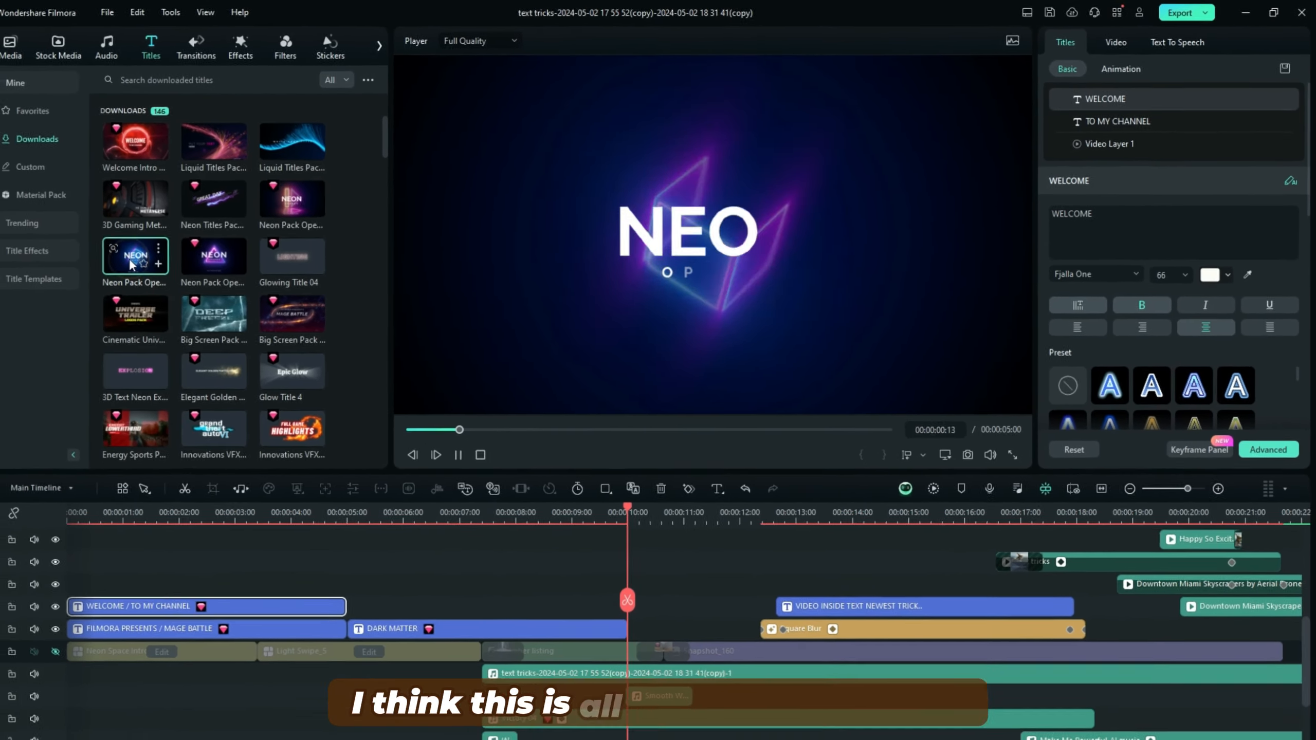